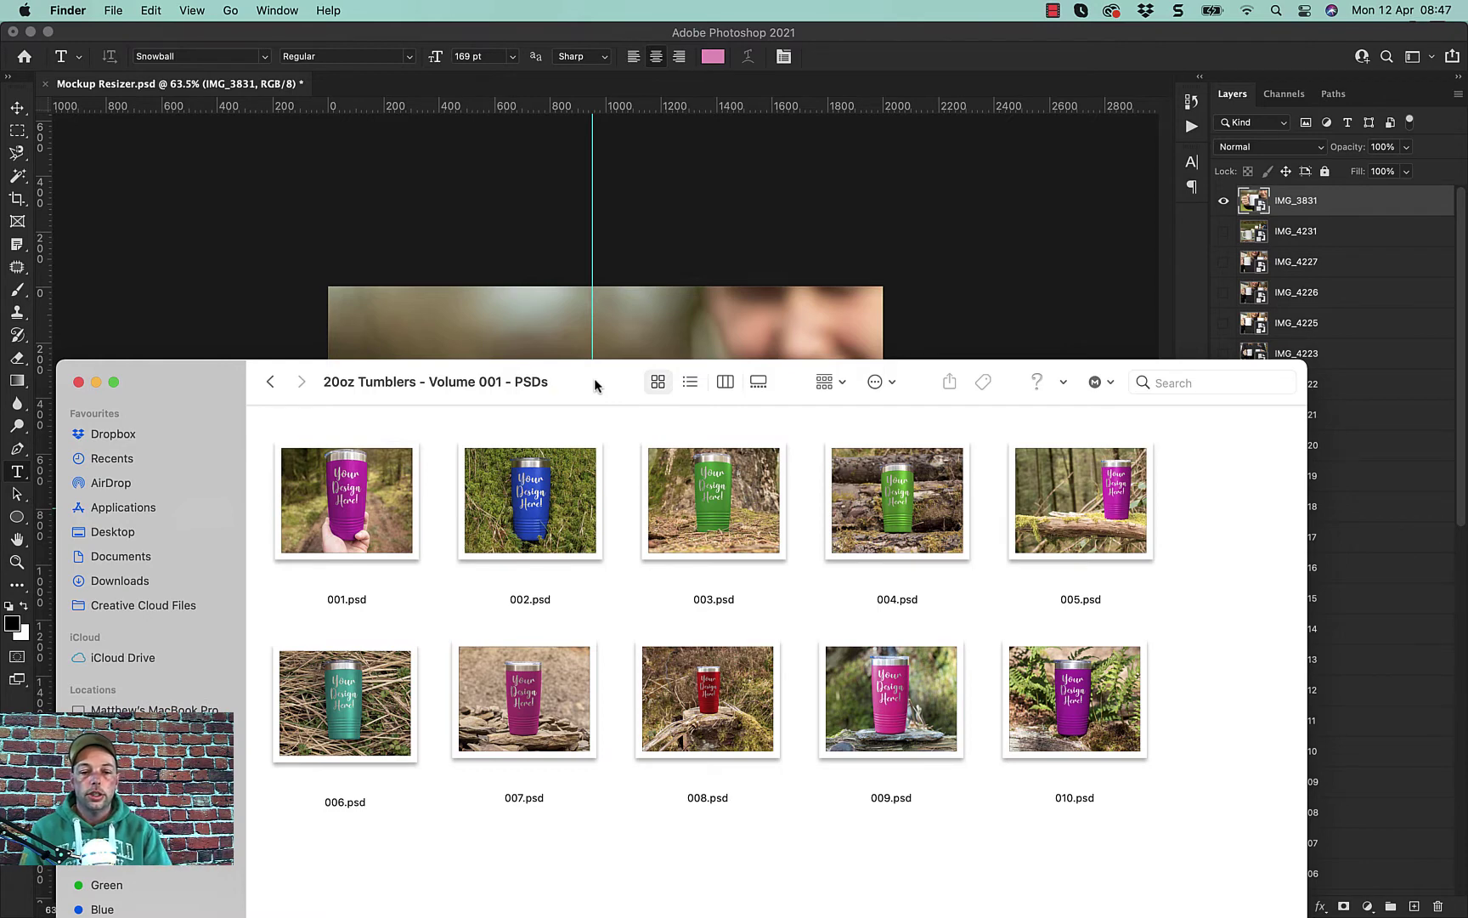
# Open the 001.psd tumbler mockup from the 20oz Tumblers - Volume 001 - PSDs folder in Photoshop
pyautogui.moveTo(594, 379); pyautogui.dragTo(597, 214)
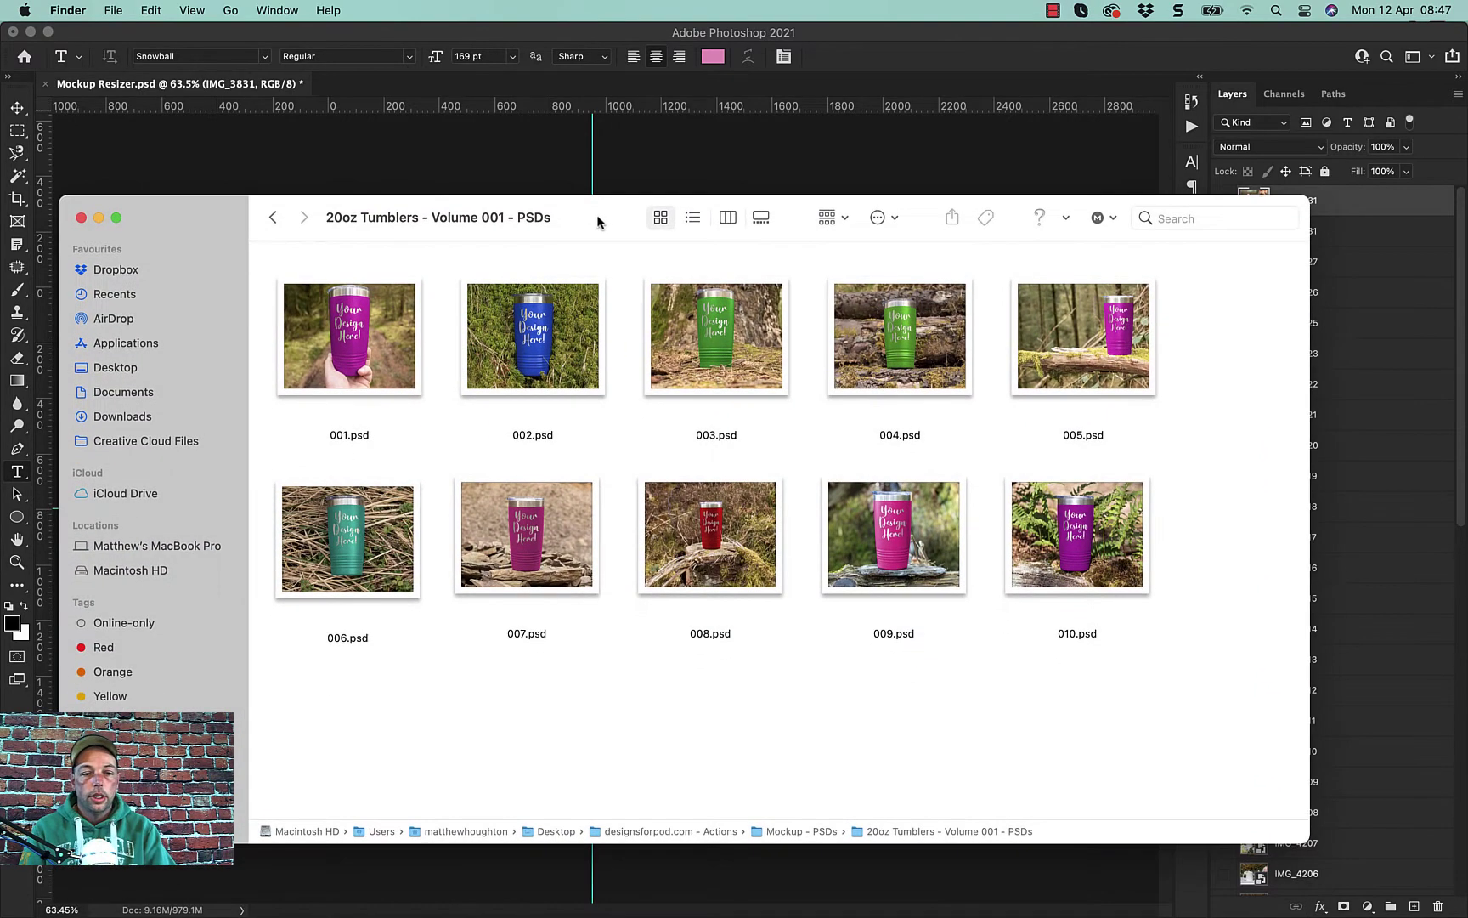
pyautogui.click(367, 389)
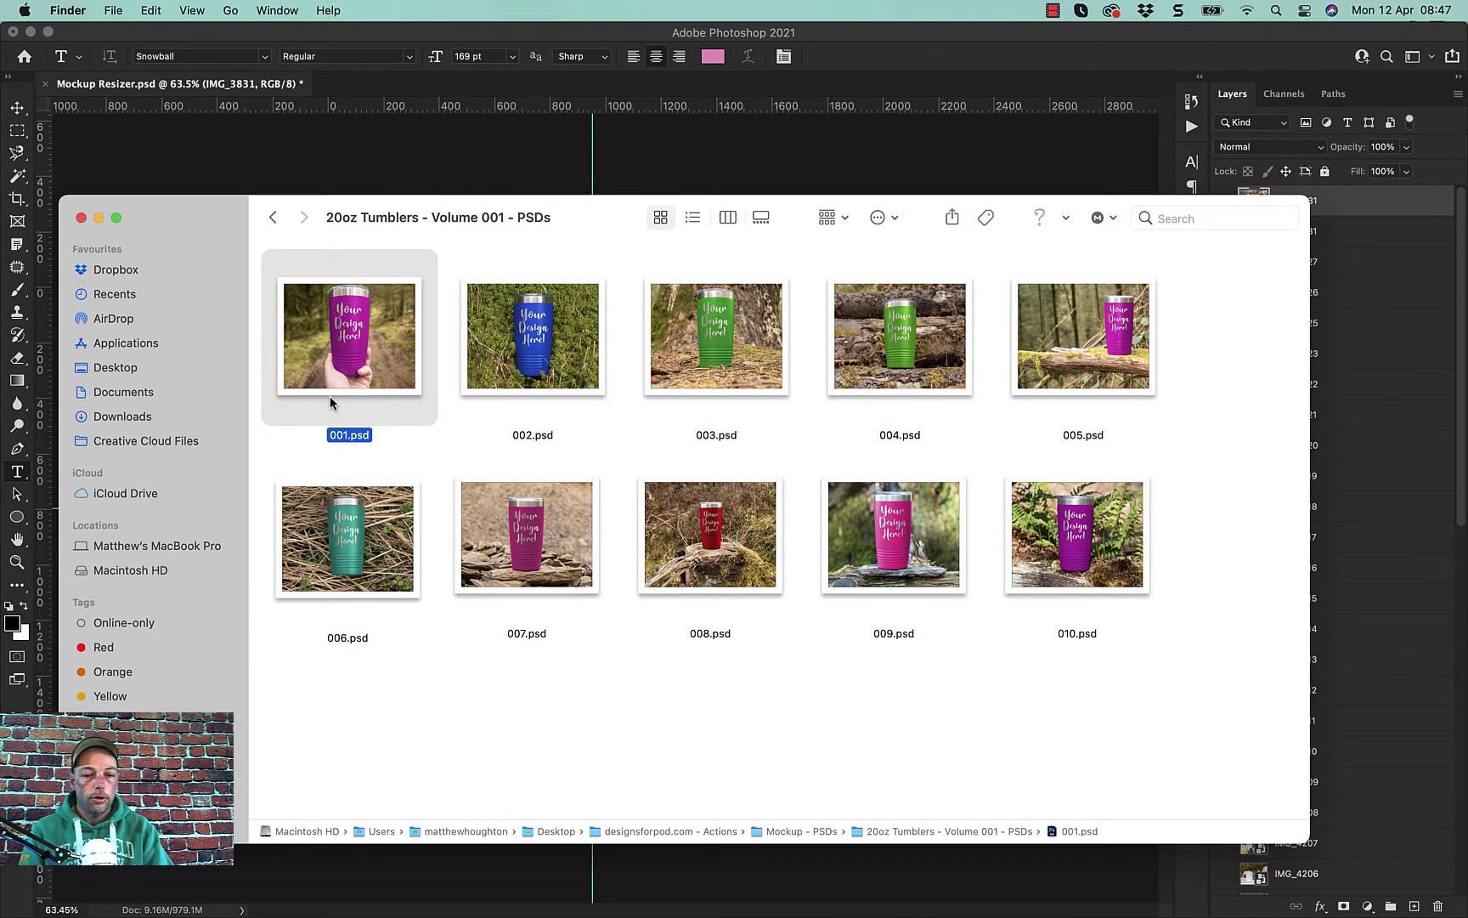
pyautogui.rightClick(368, 337)
pyautogui.moveTo(451, 367)
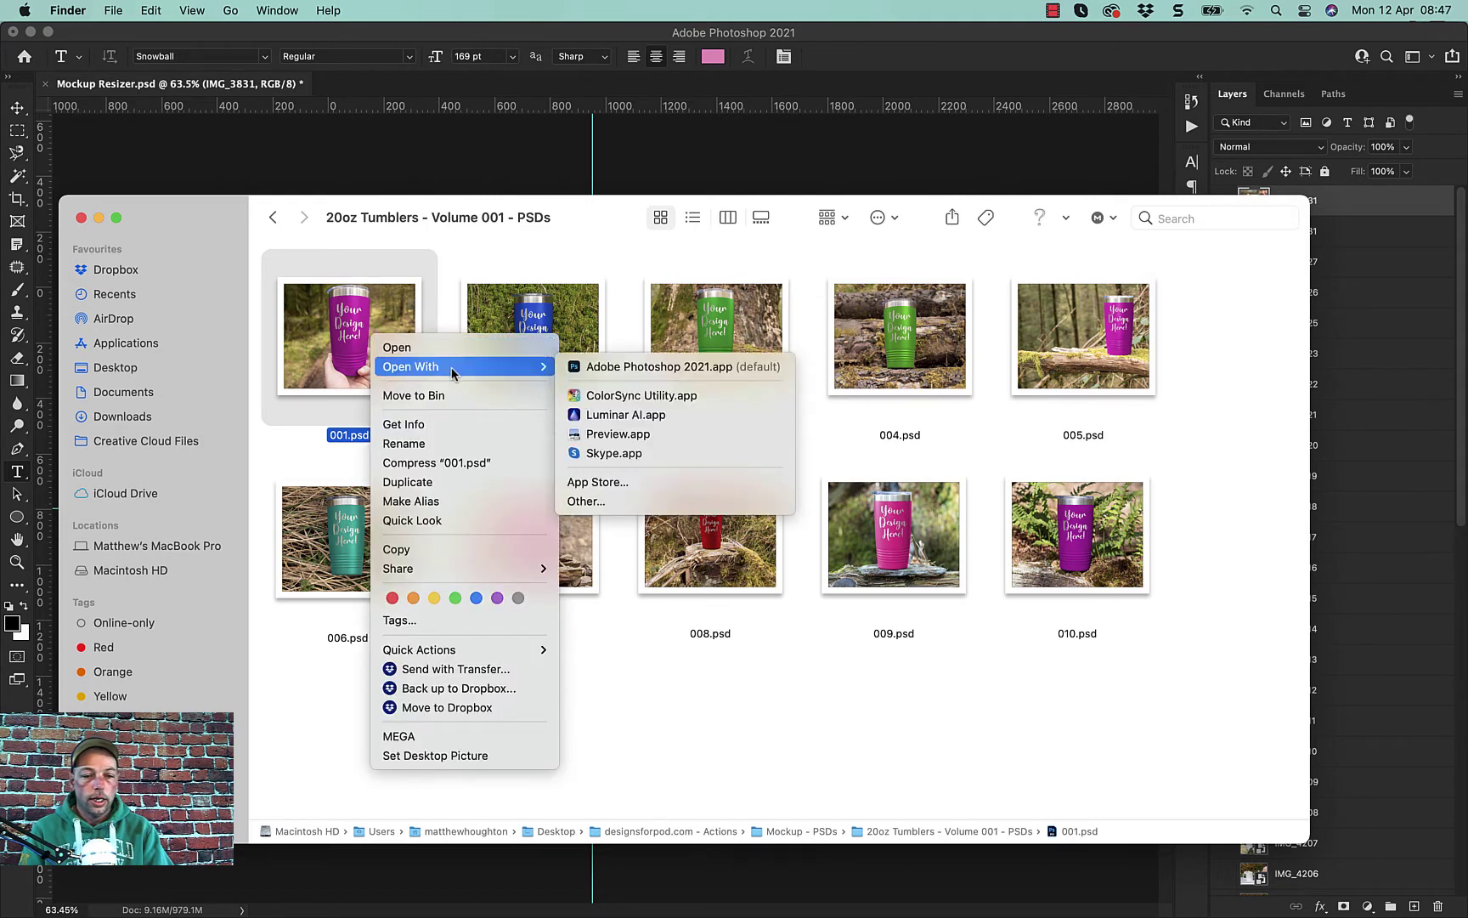
pyautogui.click(672, 371)
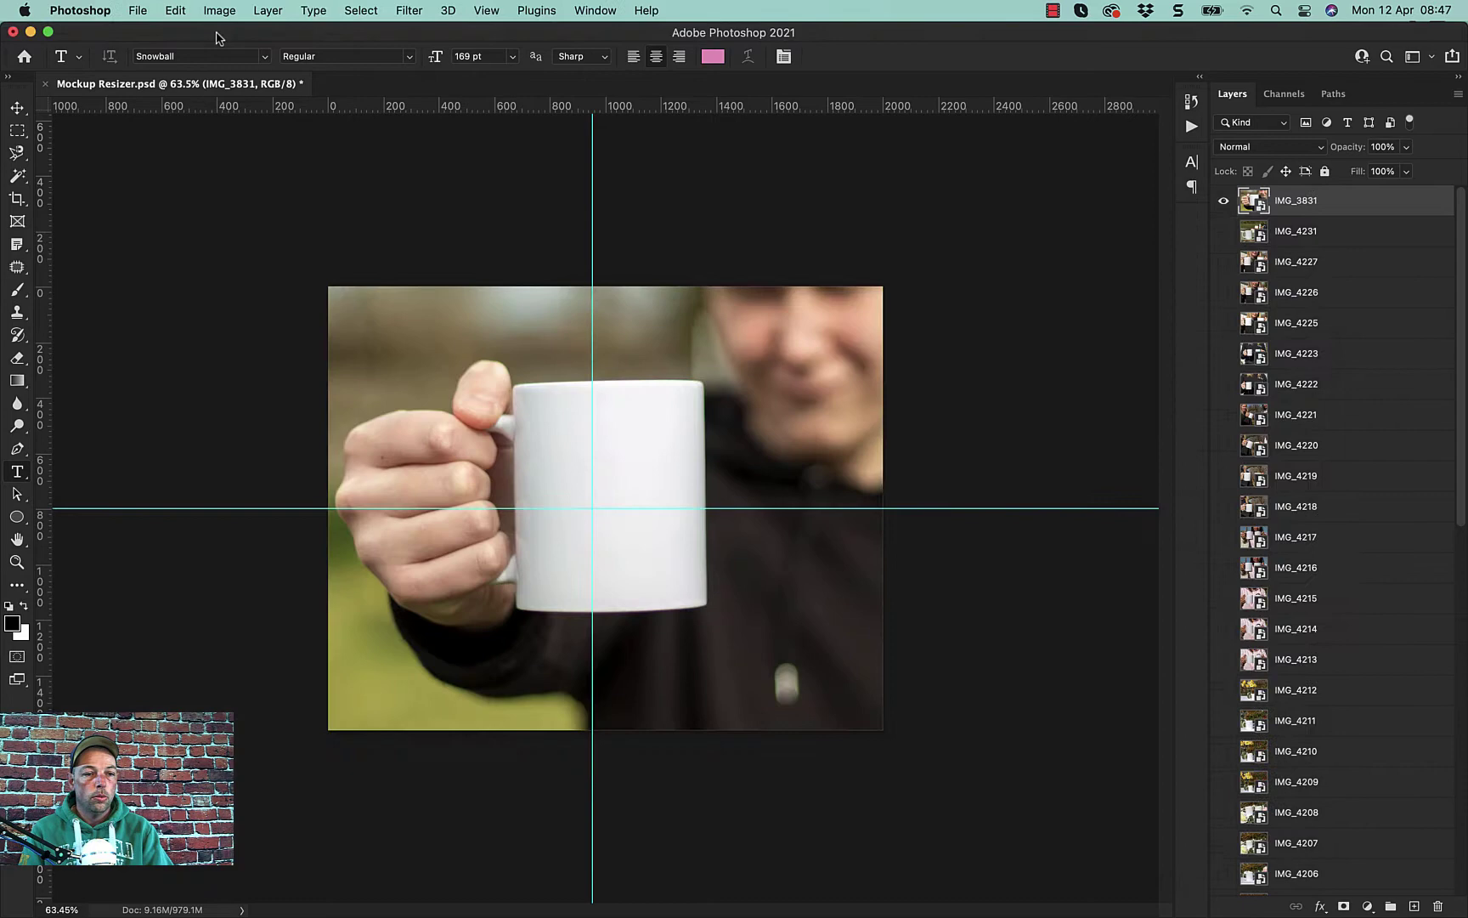
pyautogui.click(134, 11)
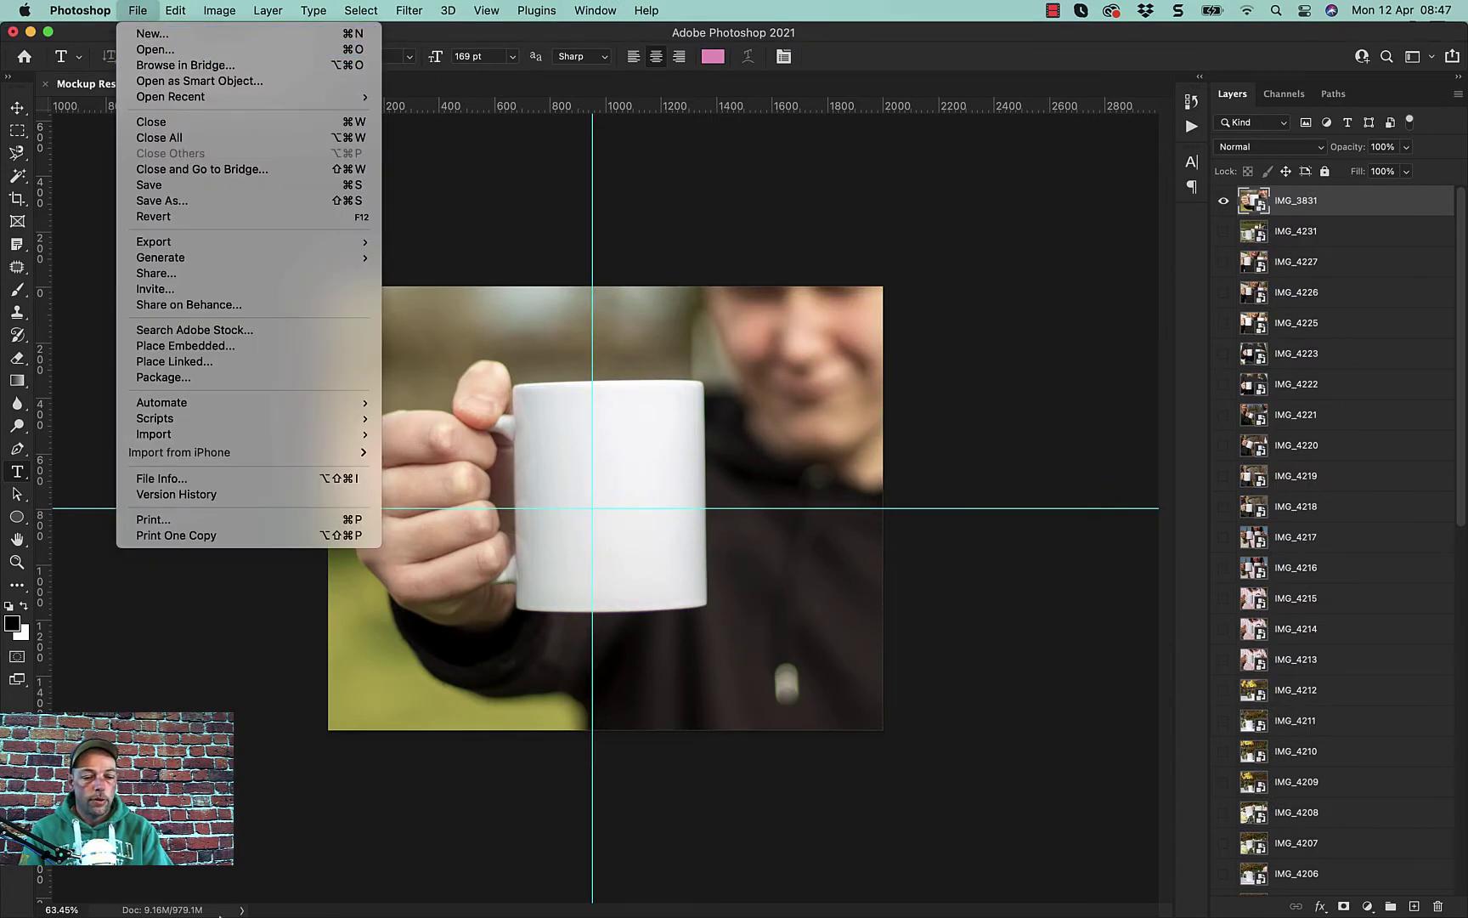
pyautogui.click(303, 852)
pyautogui.click(296, 884)
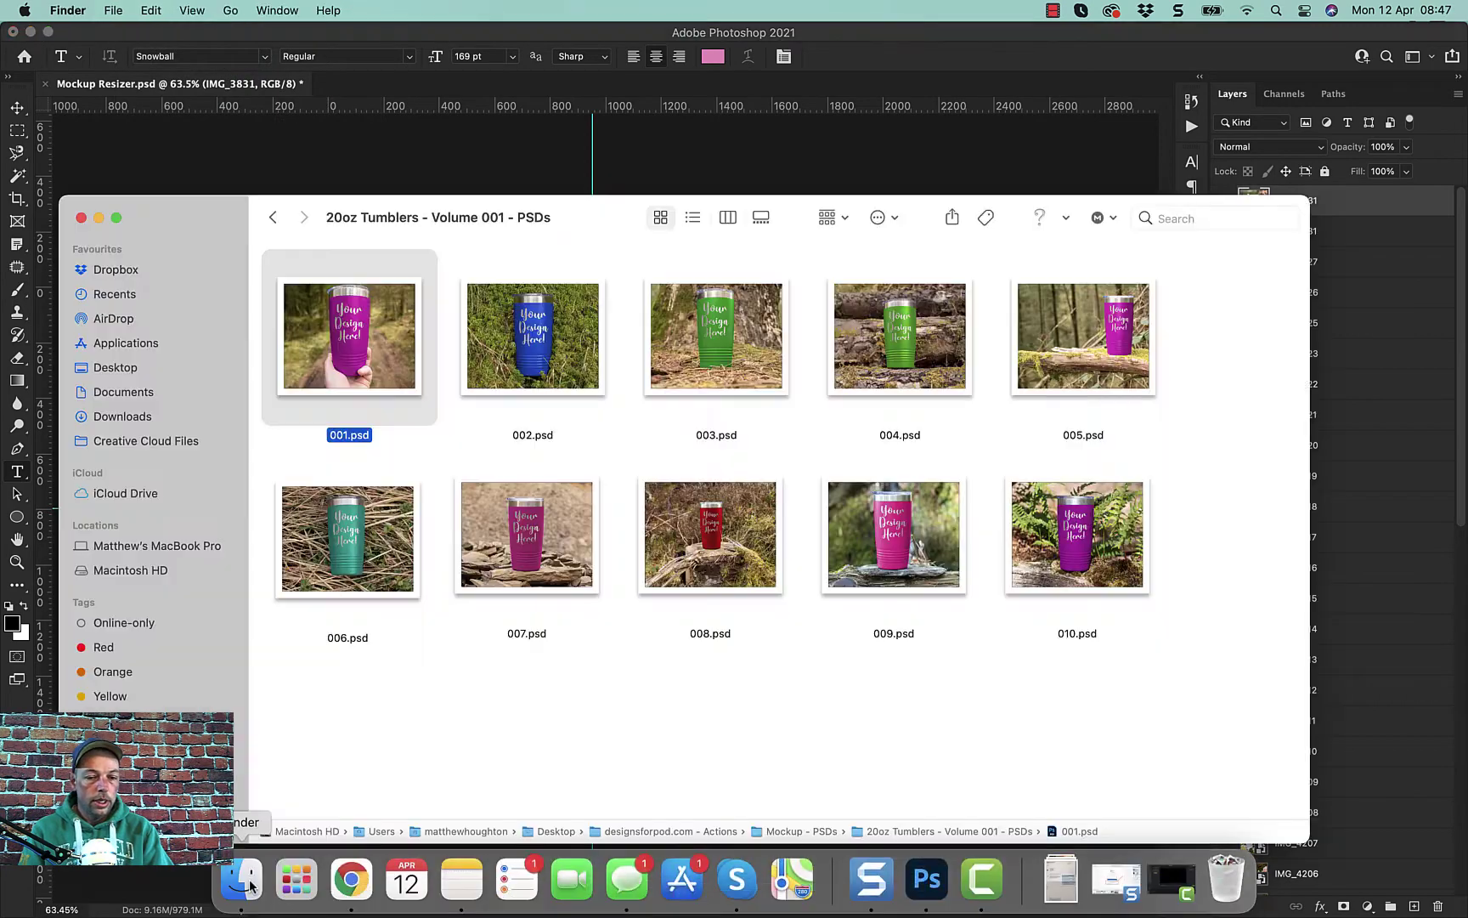
pyautogui.doubleClick(368, 361)
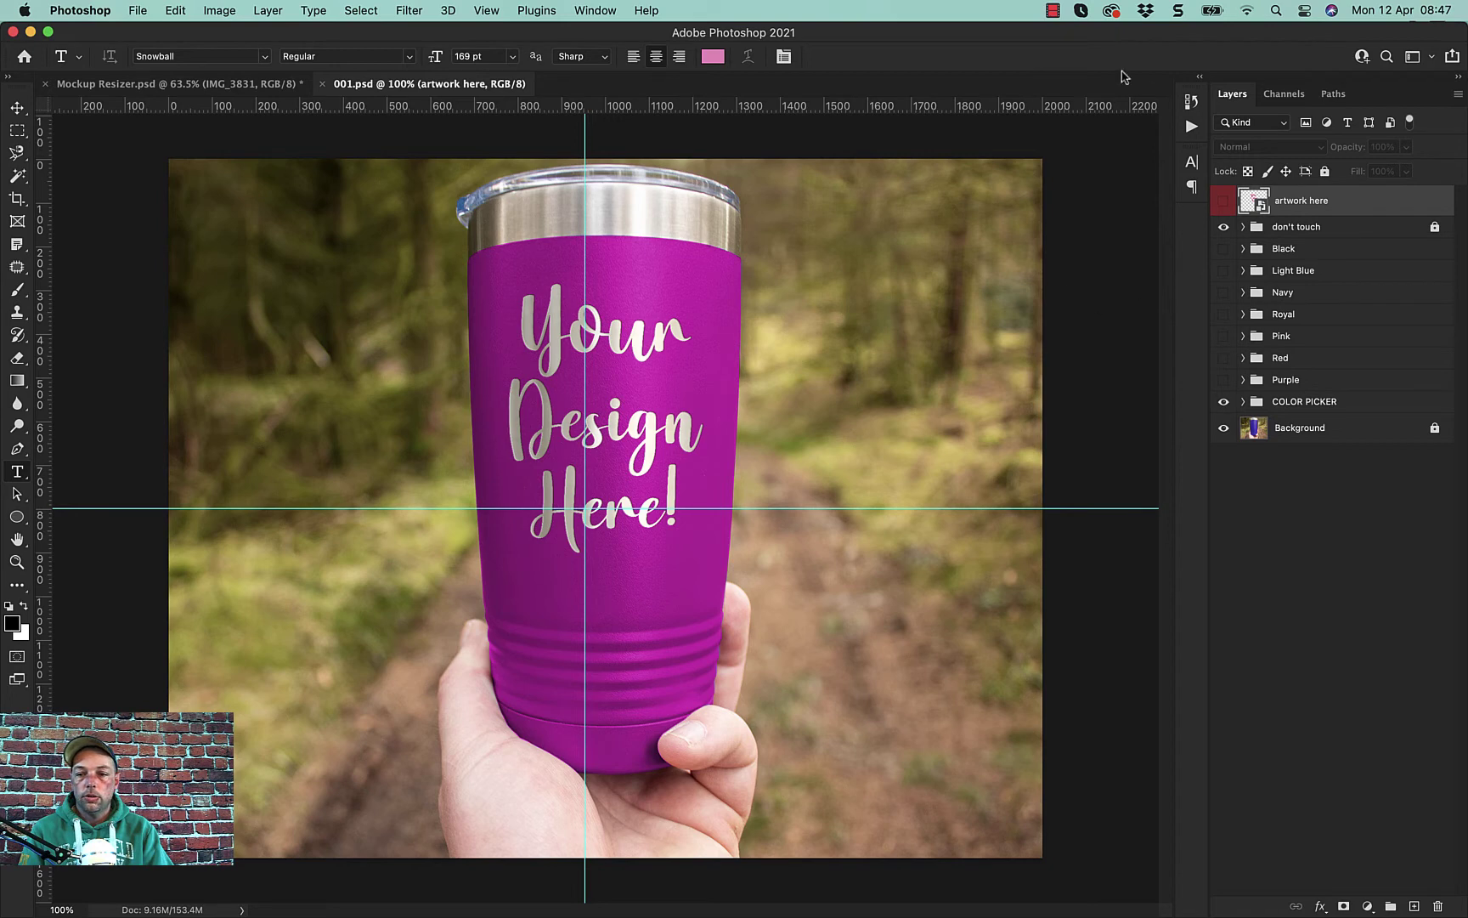
pyautogui.click(592, 12)
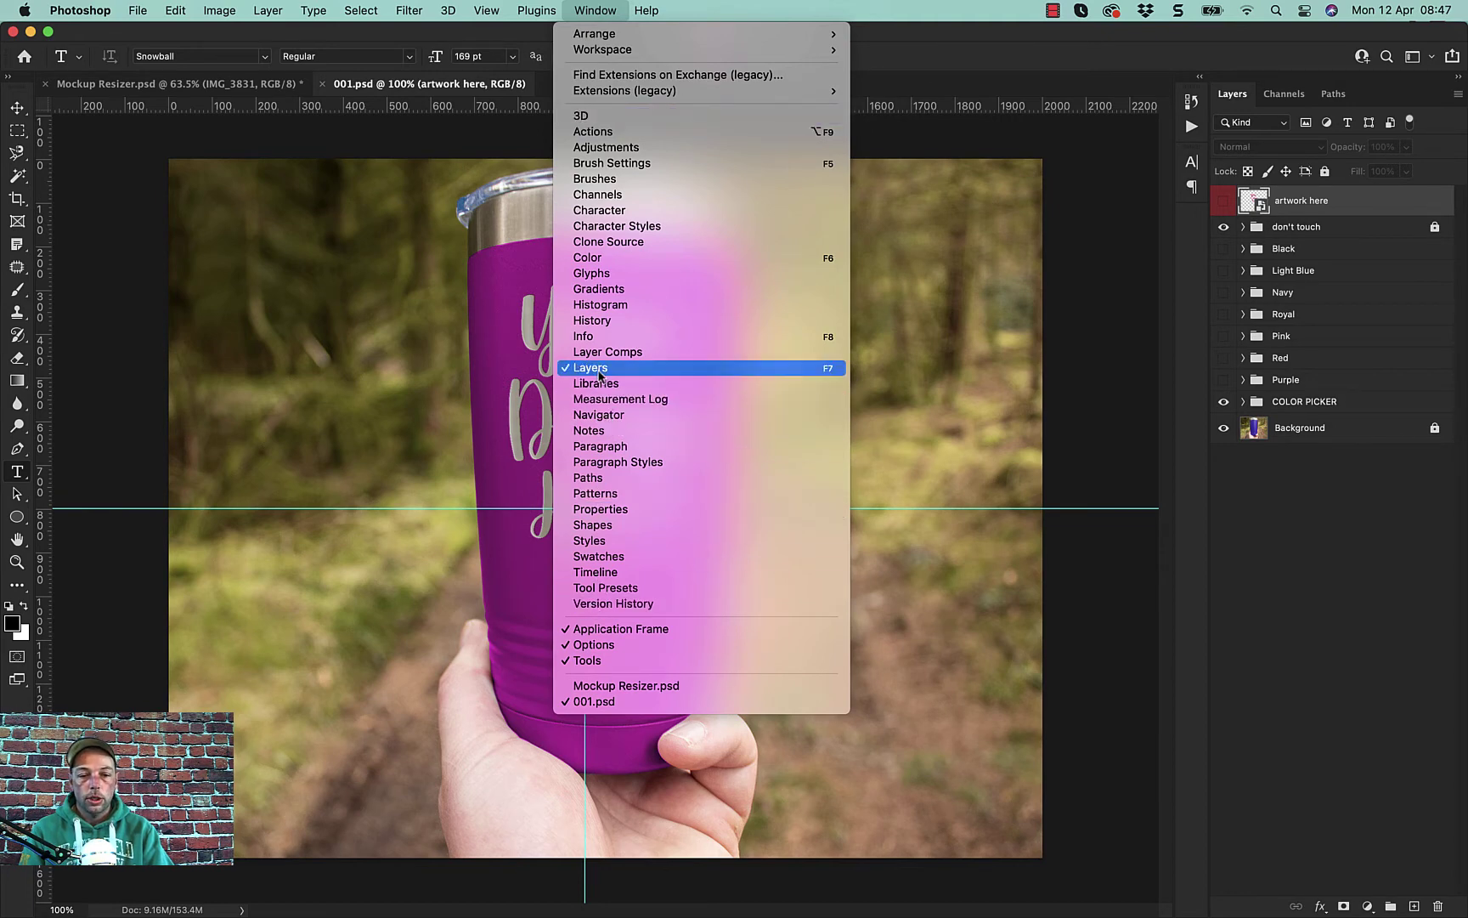
pyautogui.click(1283, 596)
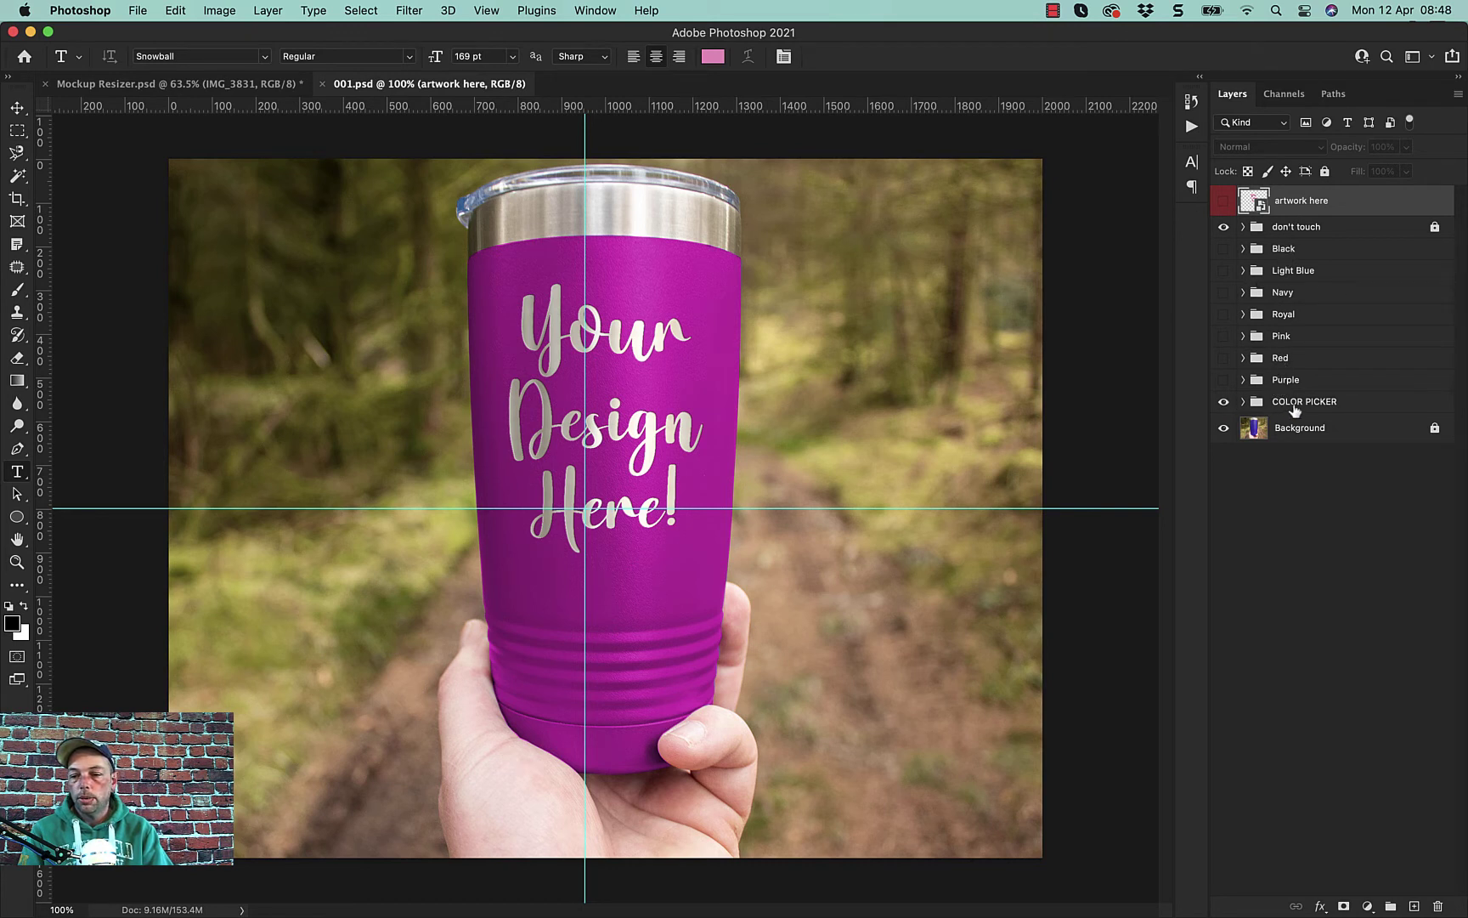
# Preview the tumbler's Black, Light Blue, Navy, Royal, Pink, Red and Purple colour groups one by one with COLOR PICKER hidden, and show COLOR PICKER again
pyautogui.click(1224, 402)
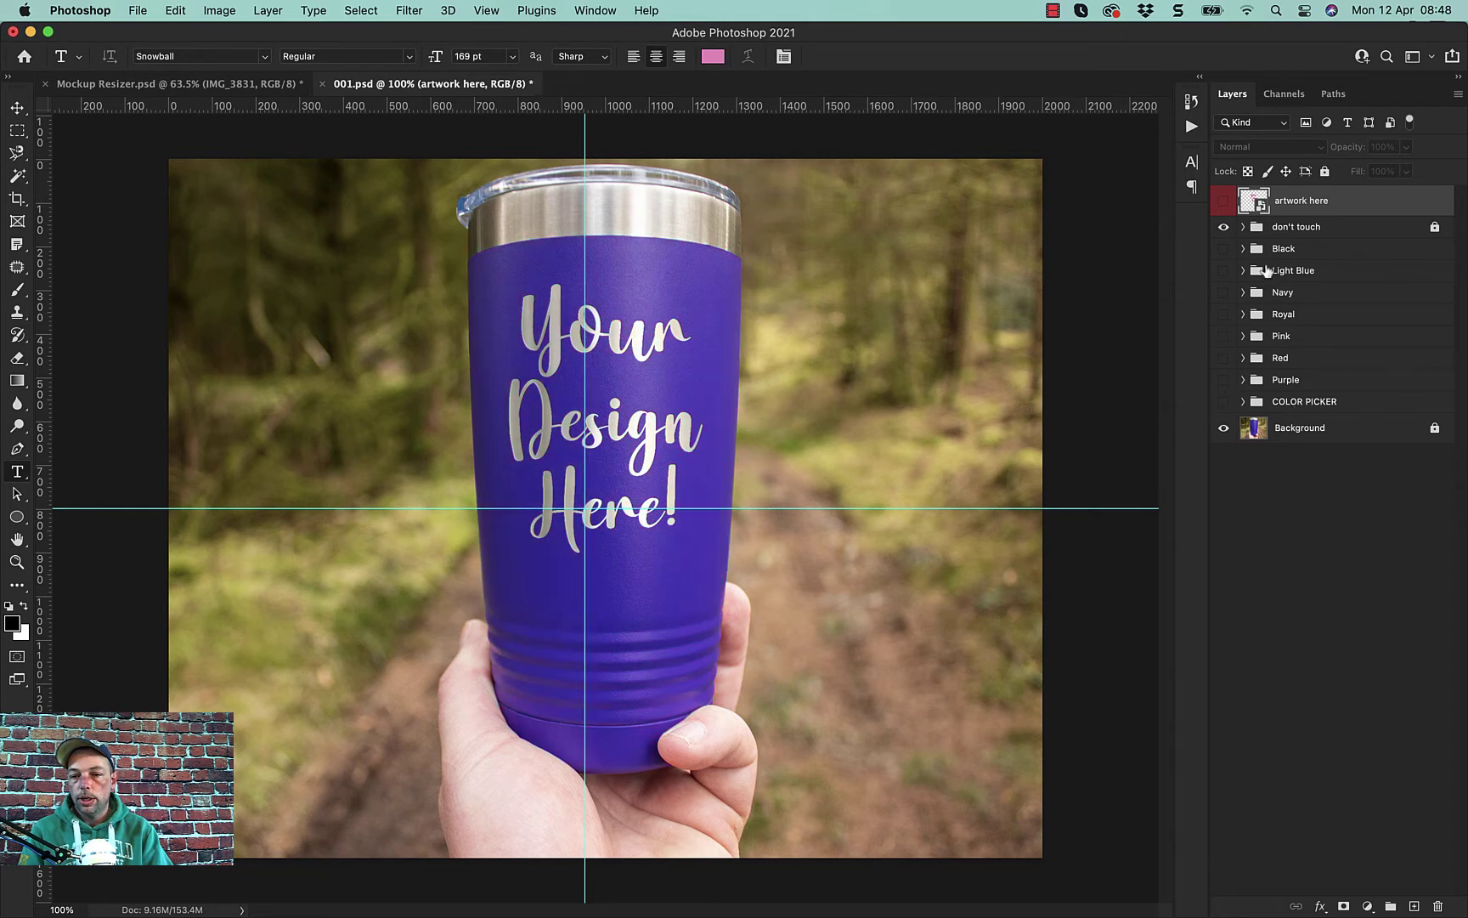
pyautogui.click(1224, 249)
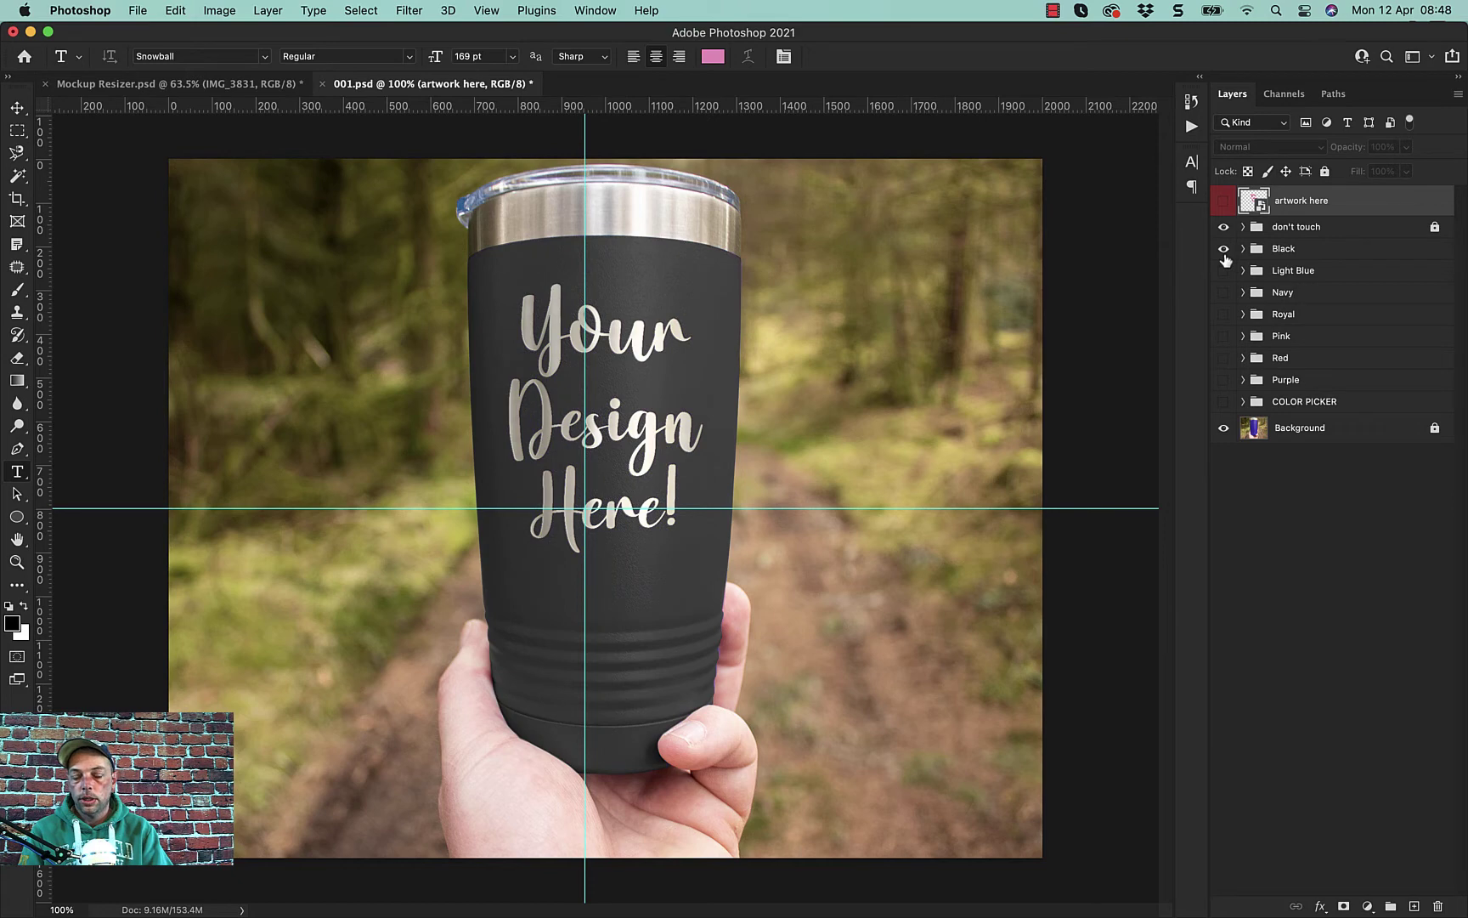
pyautogui.click(1224, 252)
pyautogui.click(1224, 272)
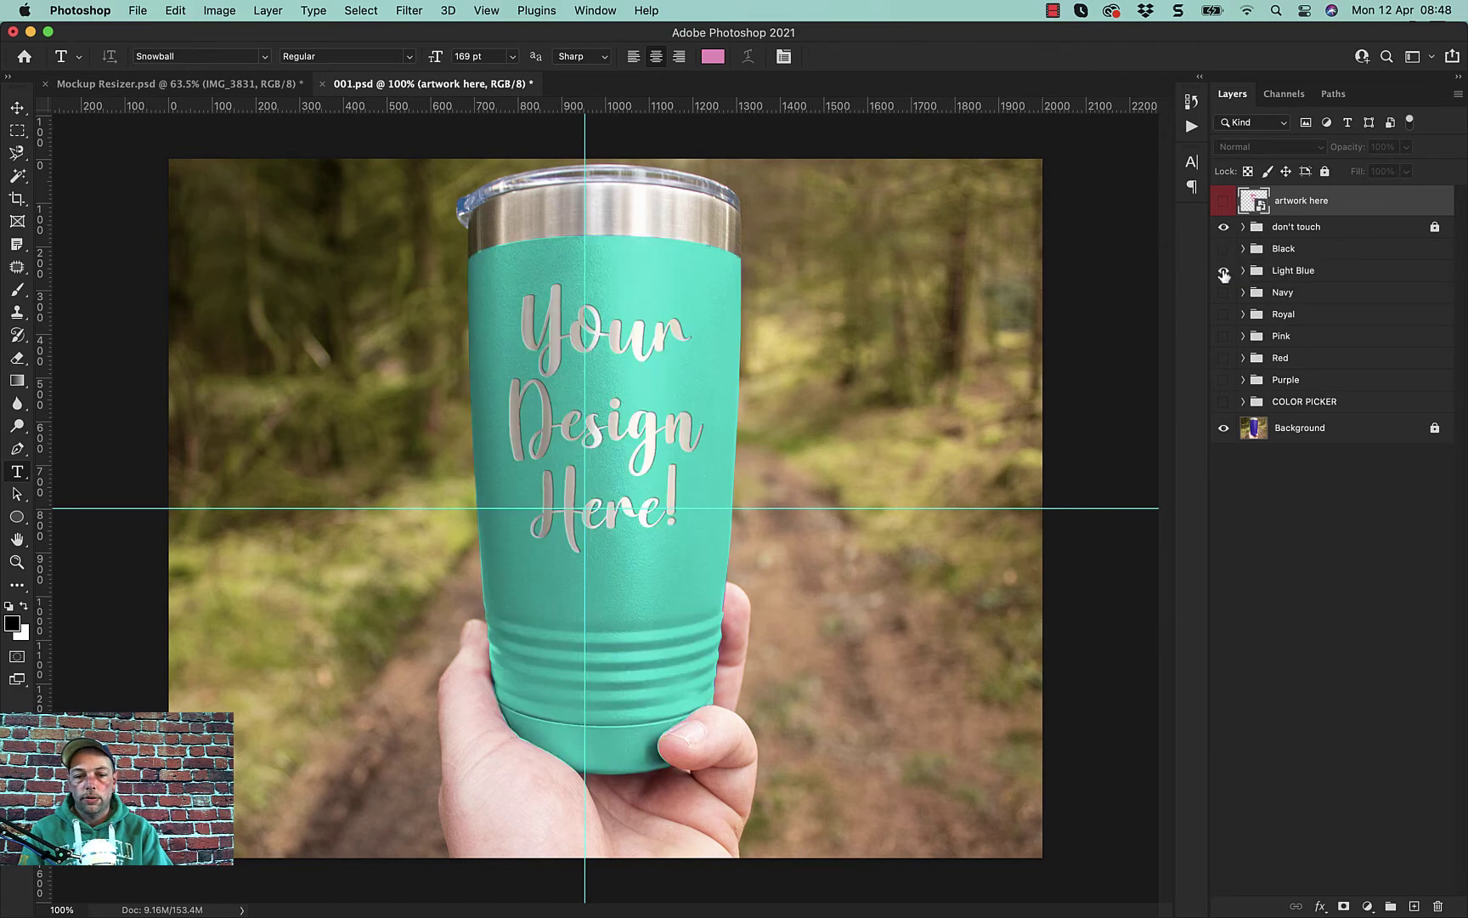
pyautogui.click(1224, 271)
pyautogui.click(1224, 294)
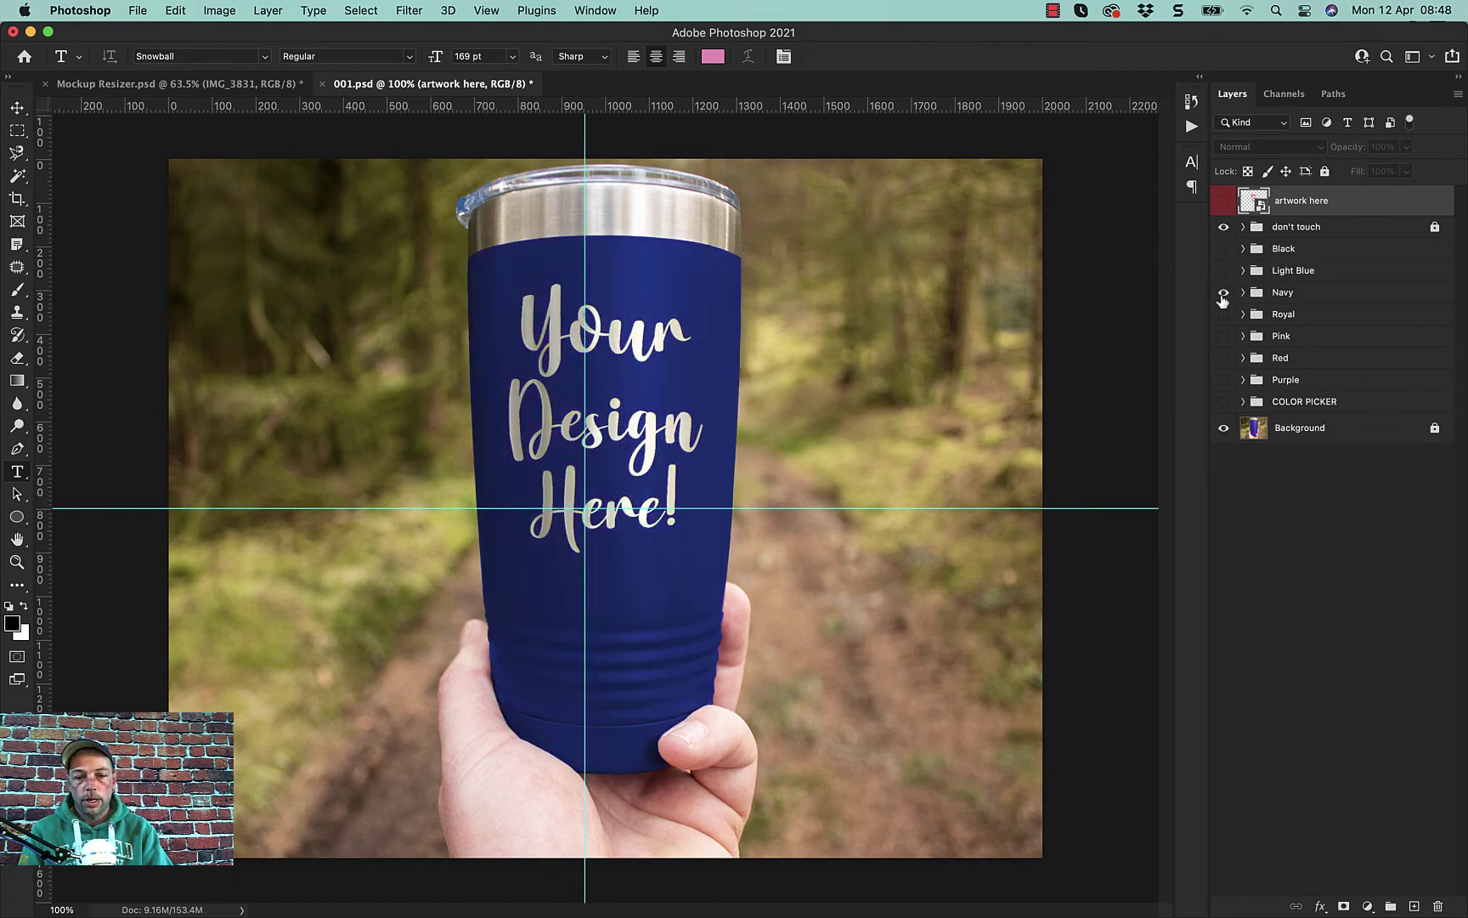
pyautogui.click(1224, 293)
pyautogui.click(1223, 316)
pyautogui.click(1224, 315)
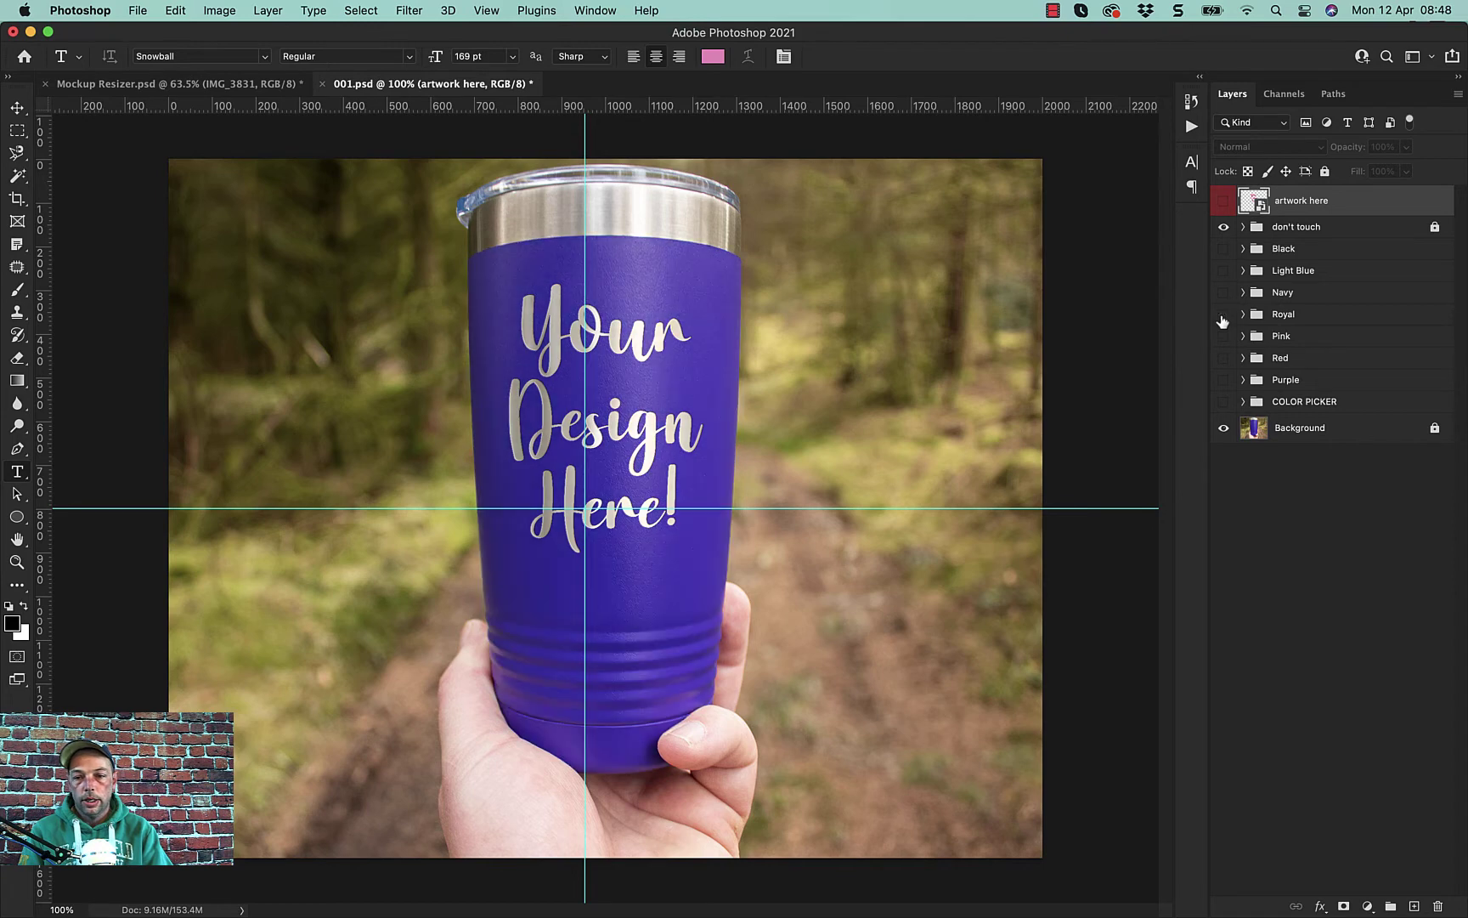
pyautogui.click(1224, 337)
pyautogui.click(1224, 337)
pyautogui.click(1224, 359)
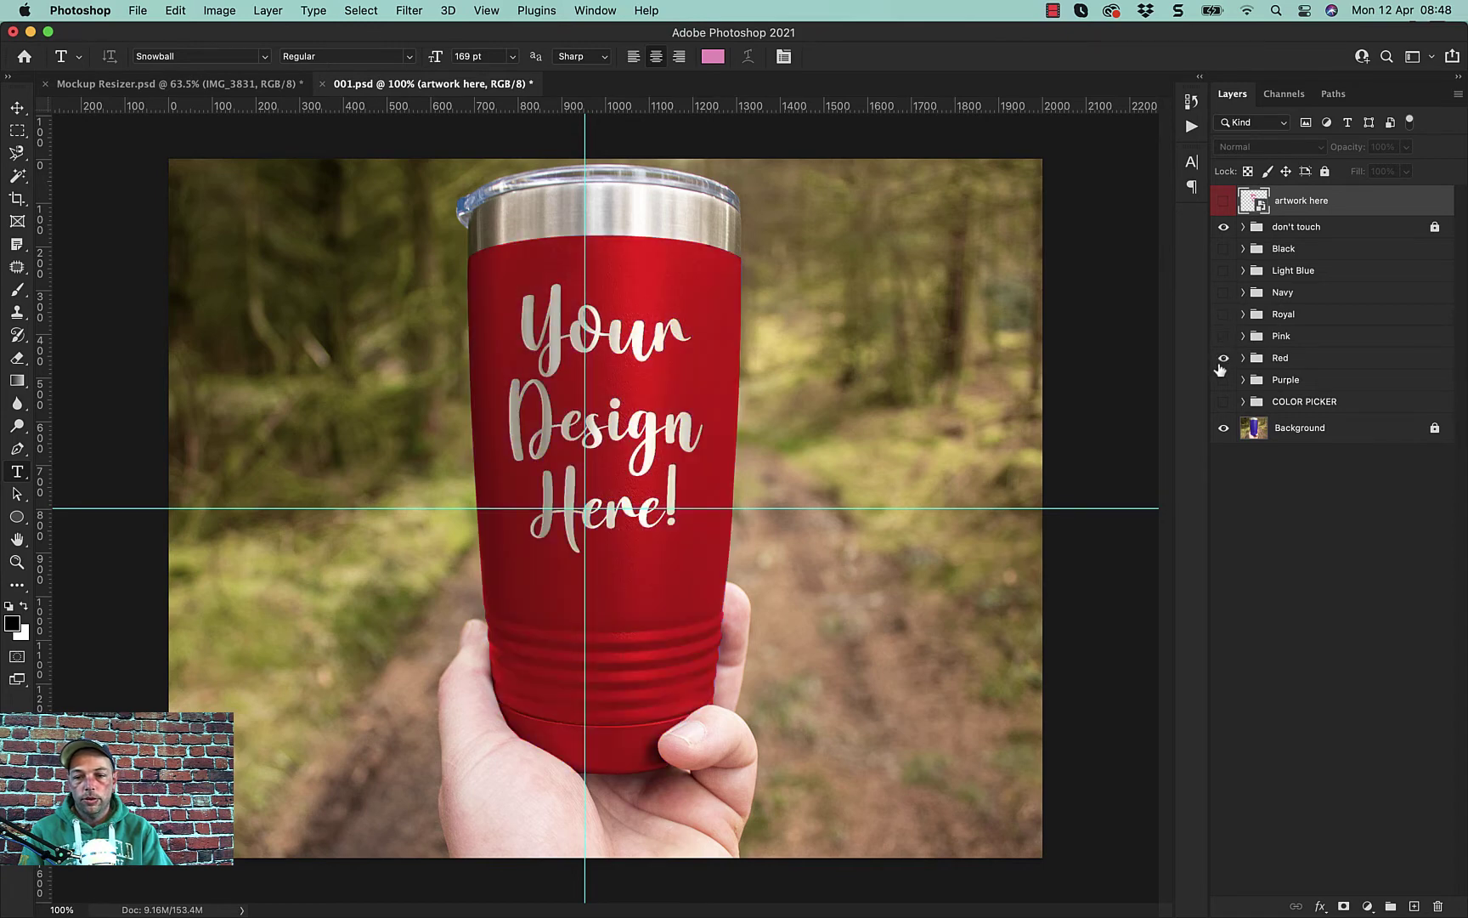
pyautogui.click(1224, 358)
pyautogui.click(1223, 380)
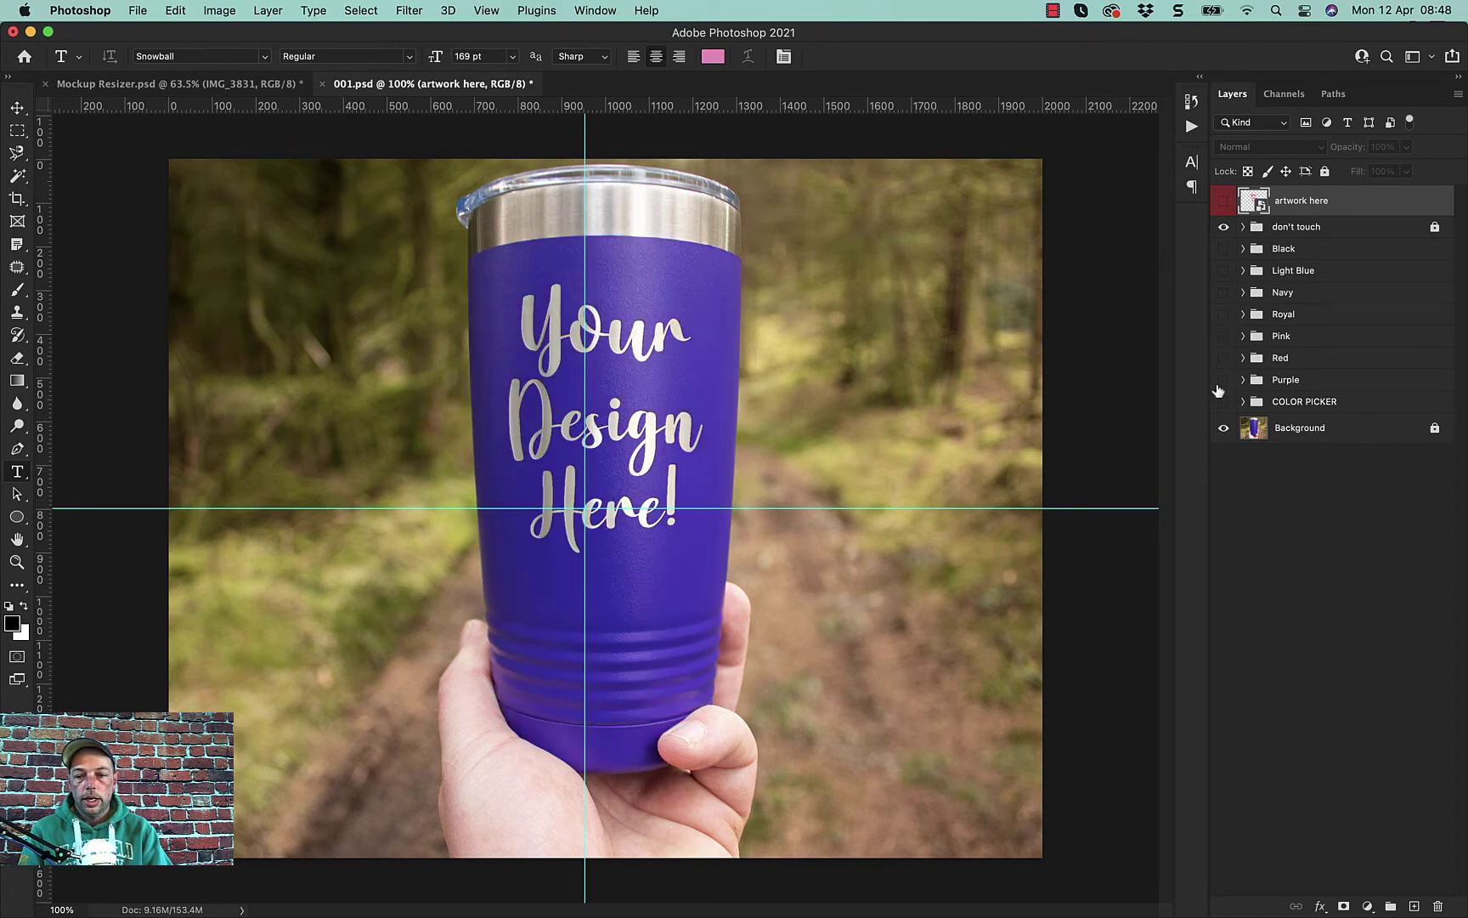
pyautogui.click(1224, 402)
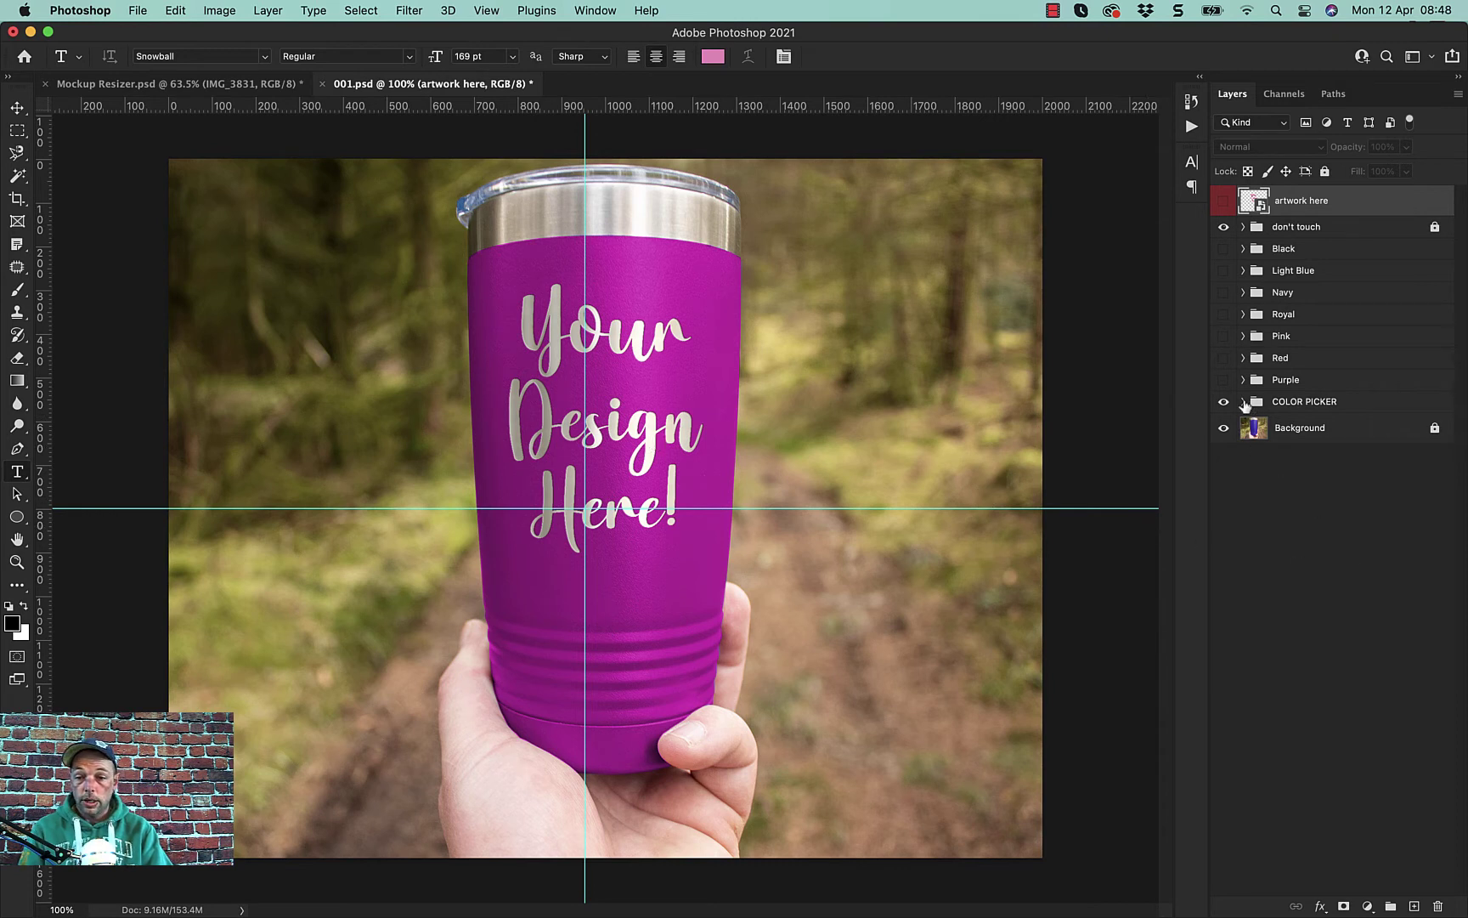
# Recolour the tumbler red through the COLOR PICKER group's Hue/Saturation 1 adjustment, with hue 4 and lightness -12
pyautogui.click(1243, 402)
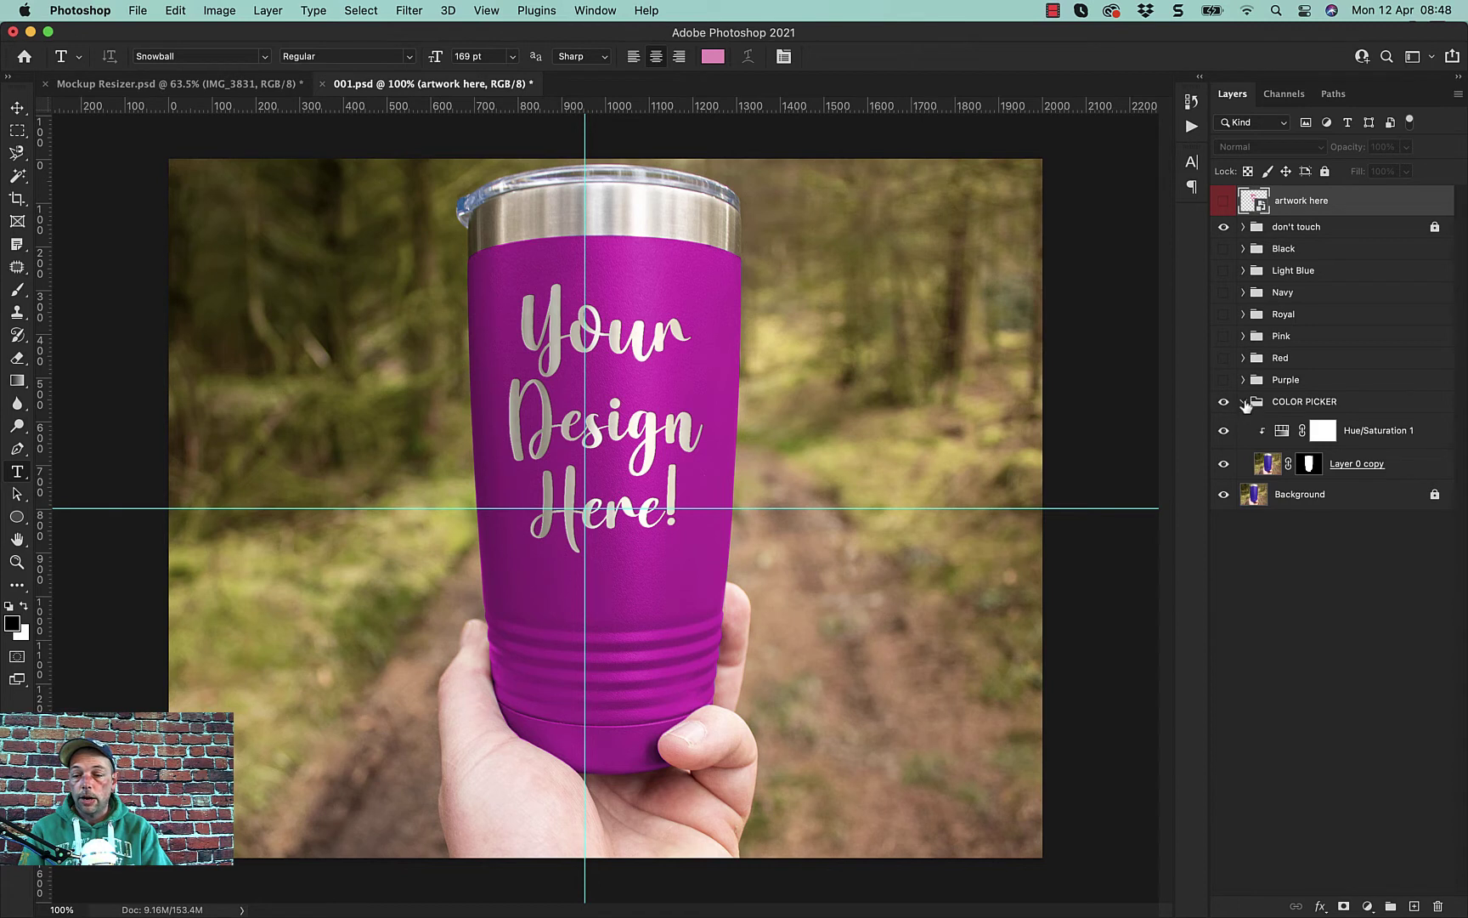
pyautogui.doubleClick(1281, 433)
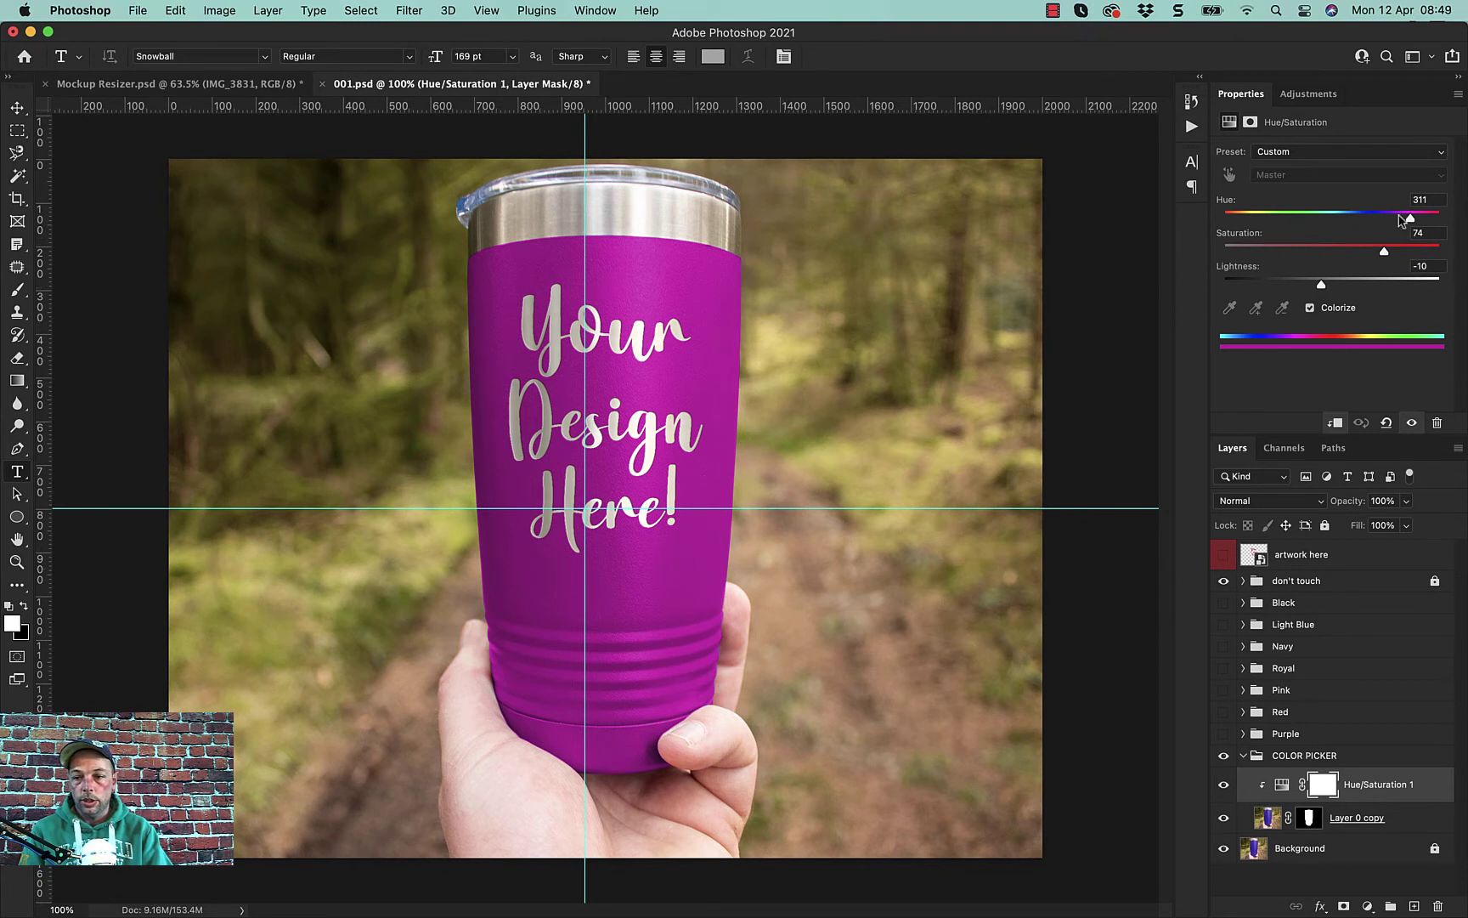
pyautogui.moveTo(1412, 220); pyautogui.dragTo(1227, 222)
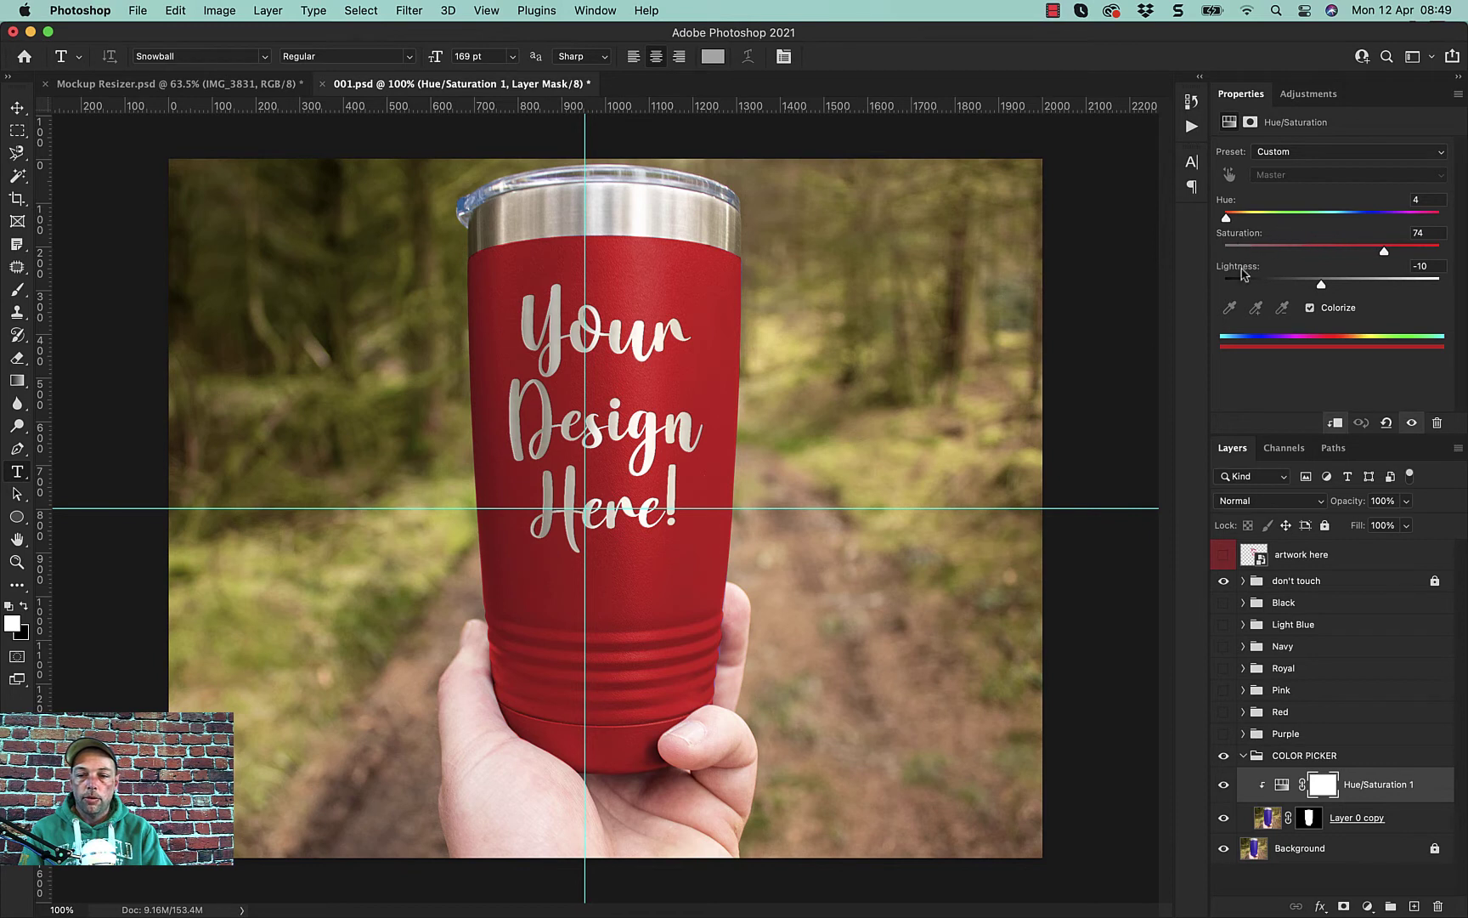
pyautogui.moveTo(1384, 252); pyautogui.dragTo(1320, 286)
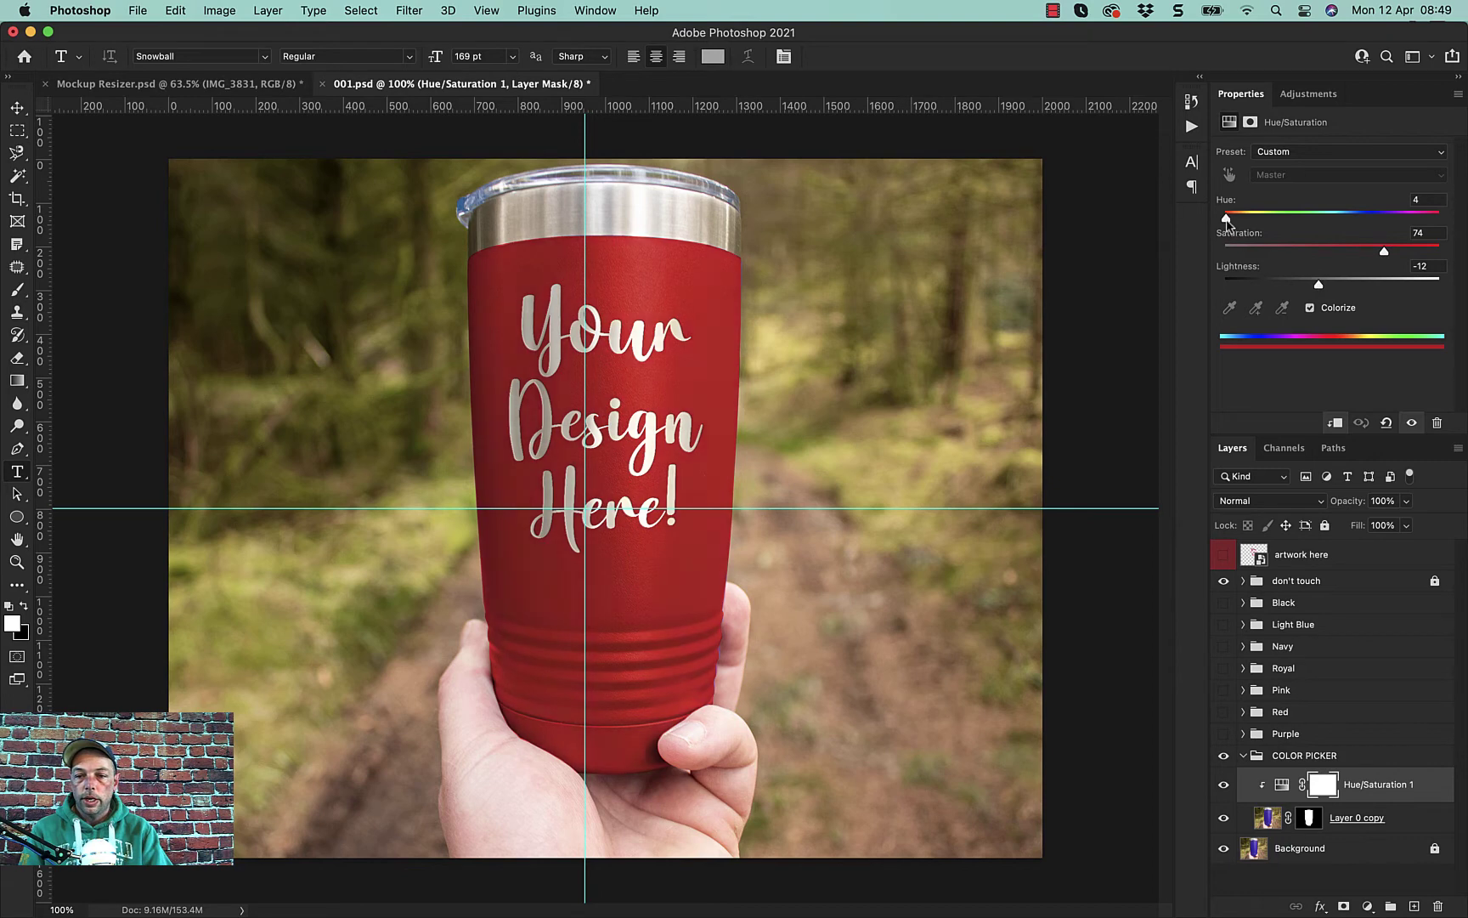
# Recolour the tumbler green with hue 138, saturation 62 and lightness -27, and put away the COLOR PICKER contents and adjustment properties
pyautogui.moveTo(1226, 219); pyautogui.dragTo(1308, 225)
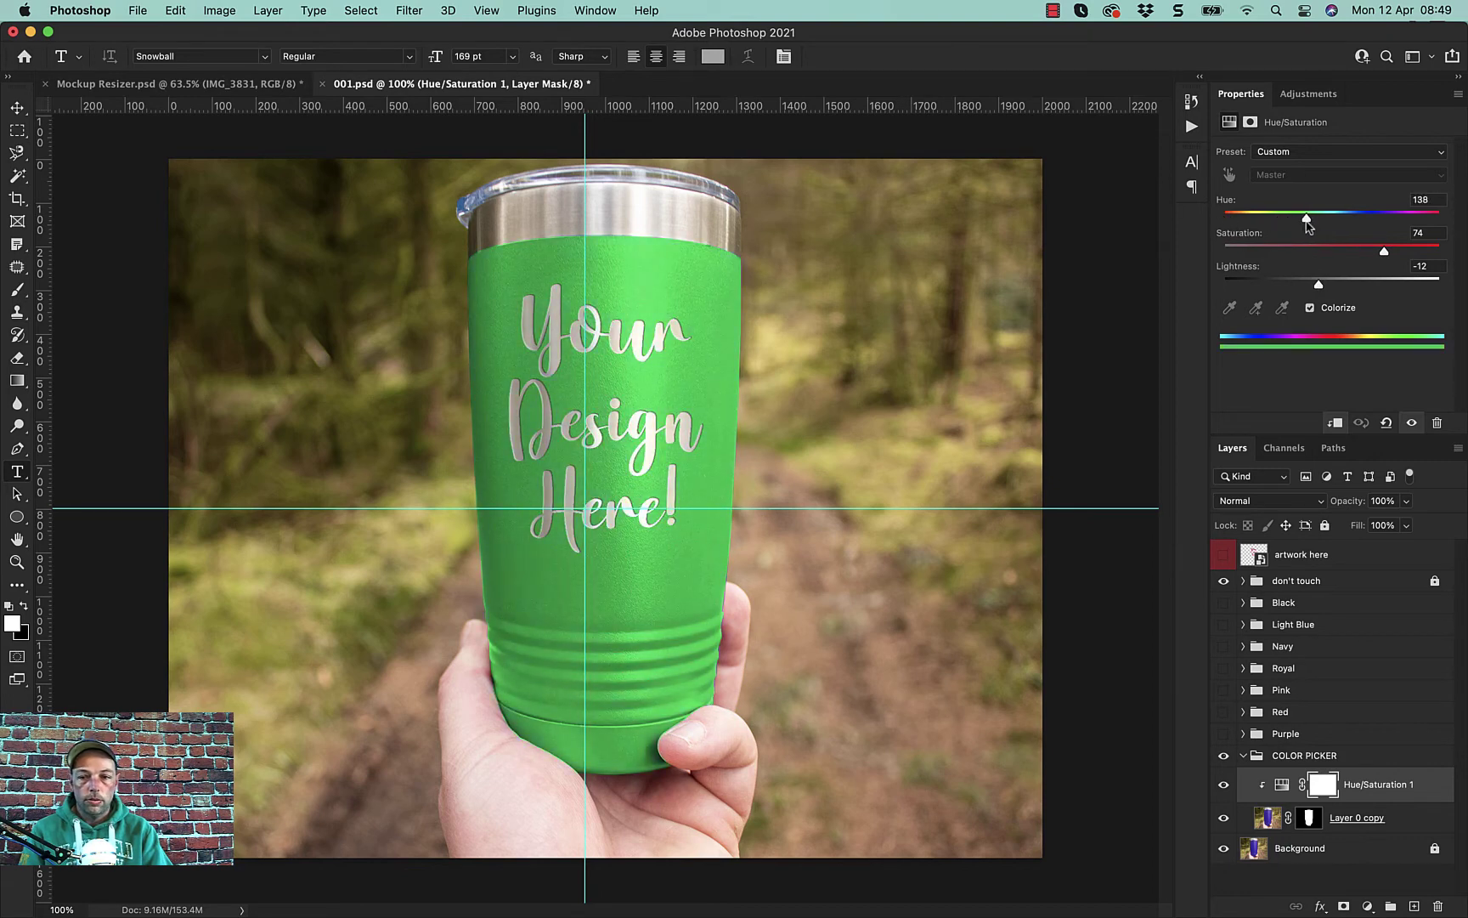
pyautogui.moveTo(1389, 255); pyautogui.dragTo(1302, 288)
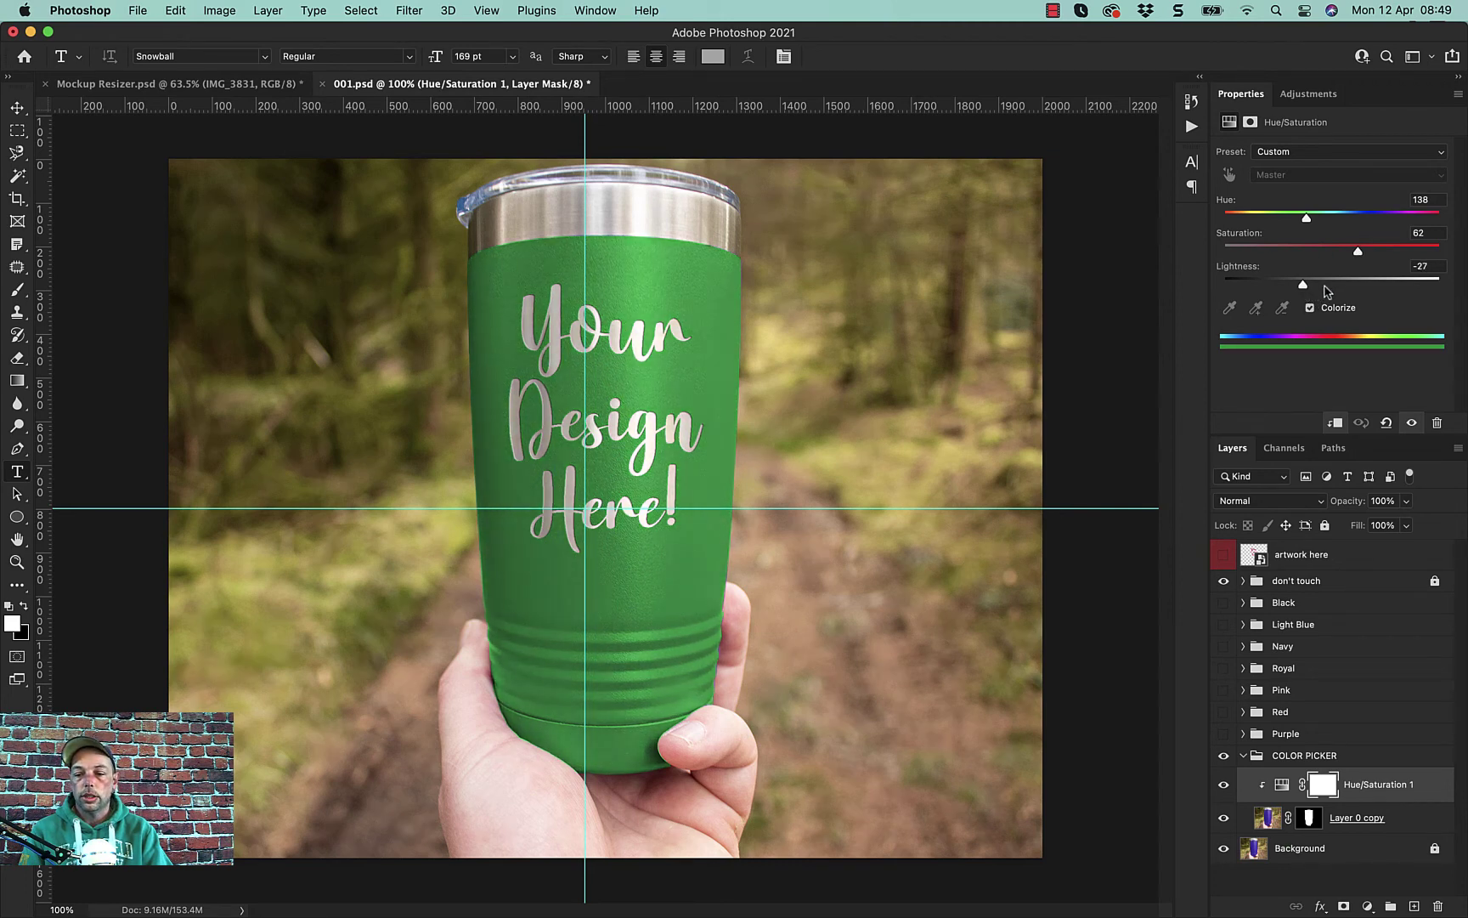
pyautogui.click(1245, 757)
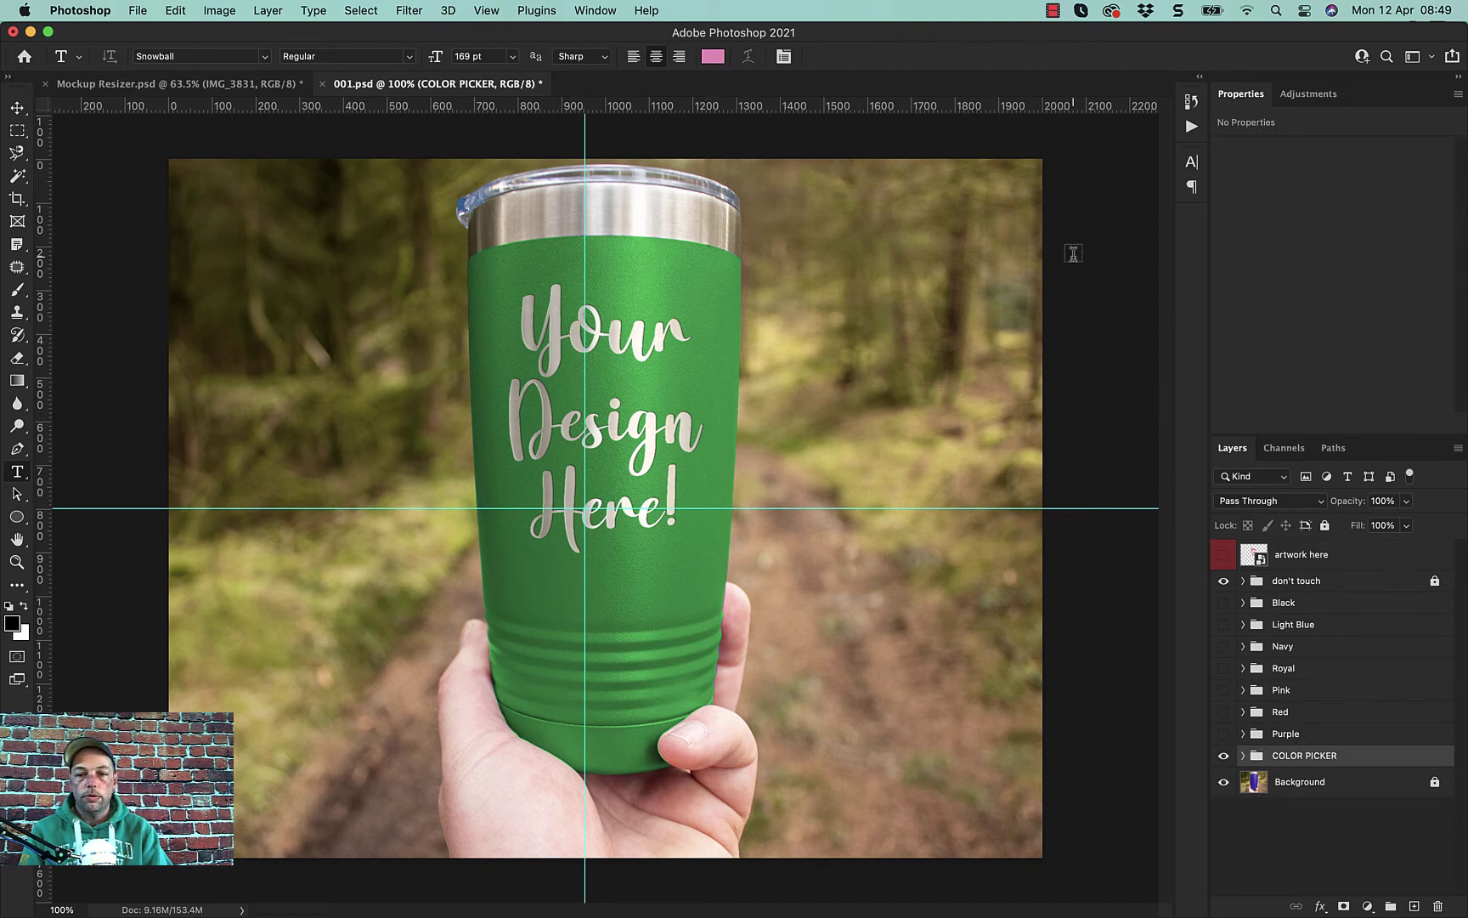
pyautogui.click(596, 12)
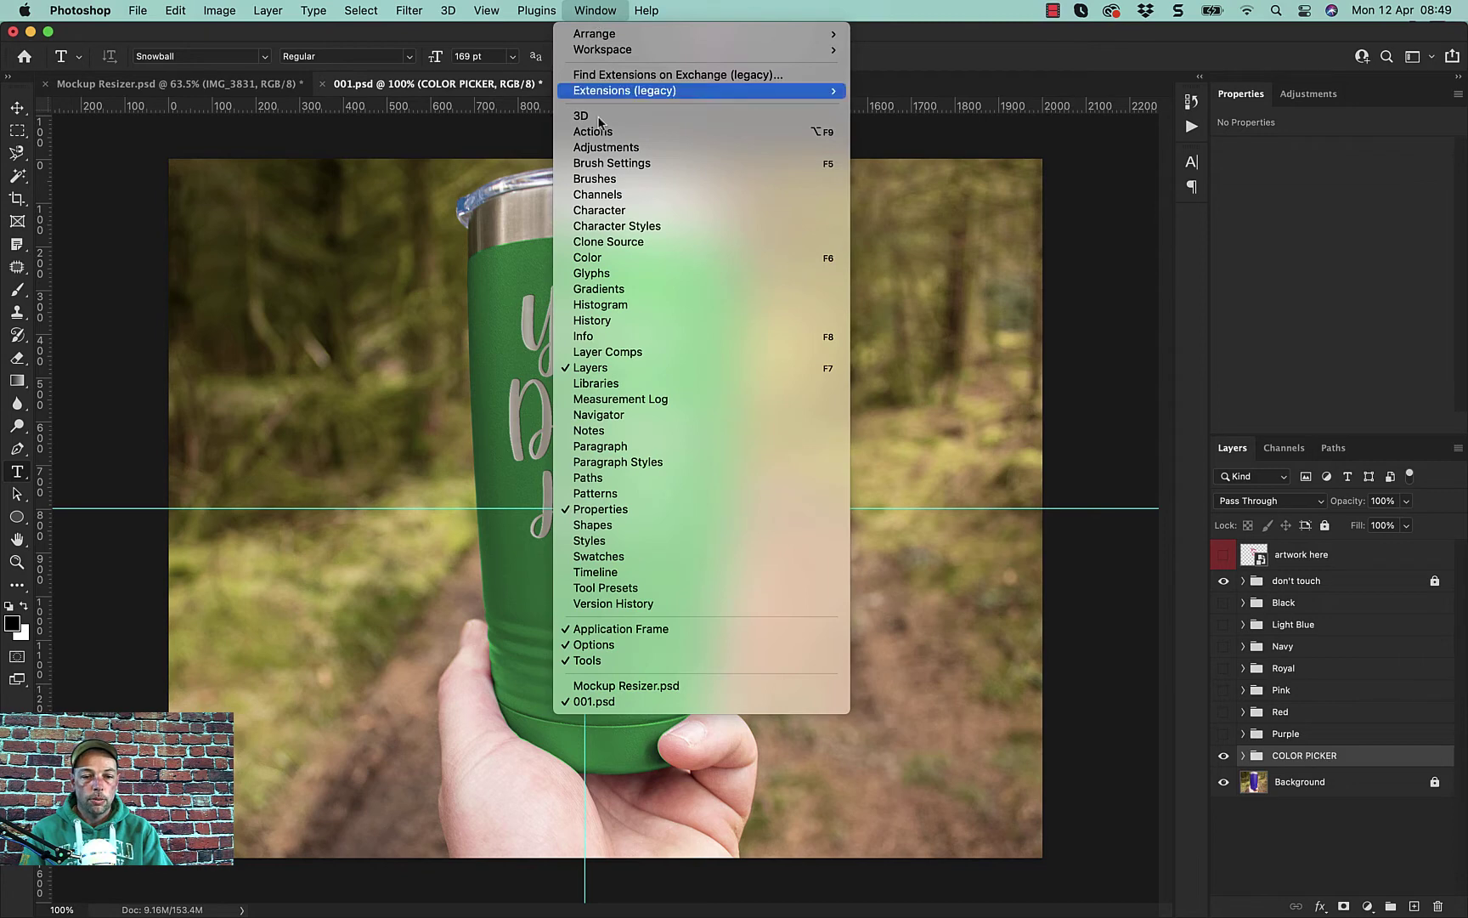
pyautogui.click(583, 510)
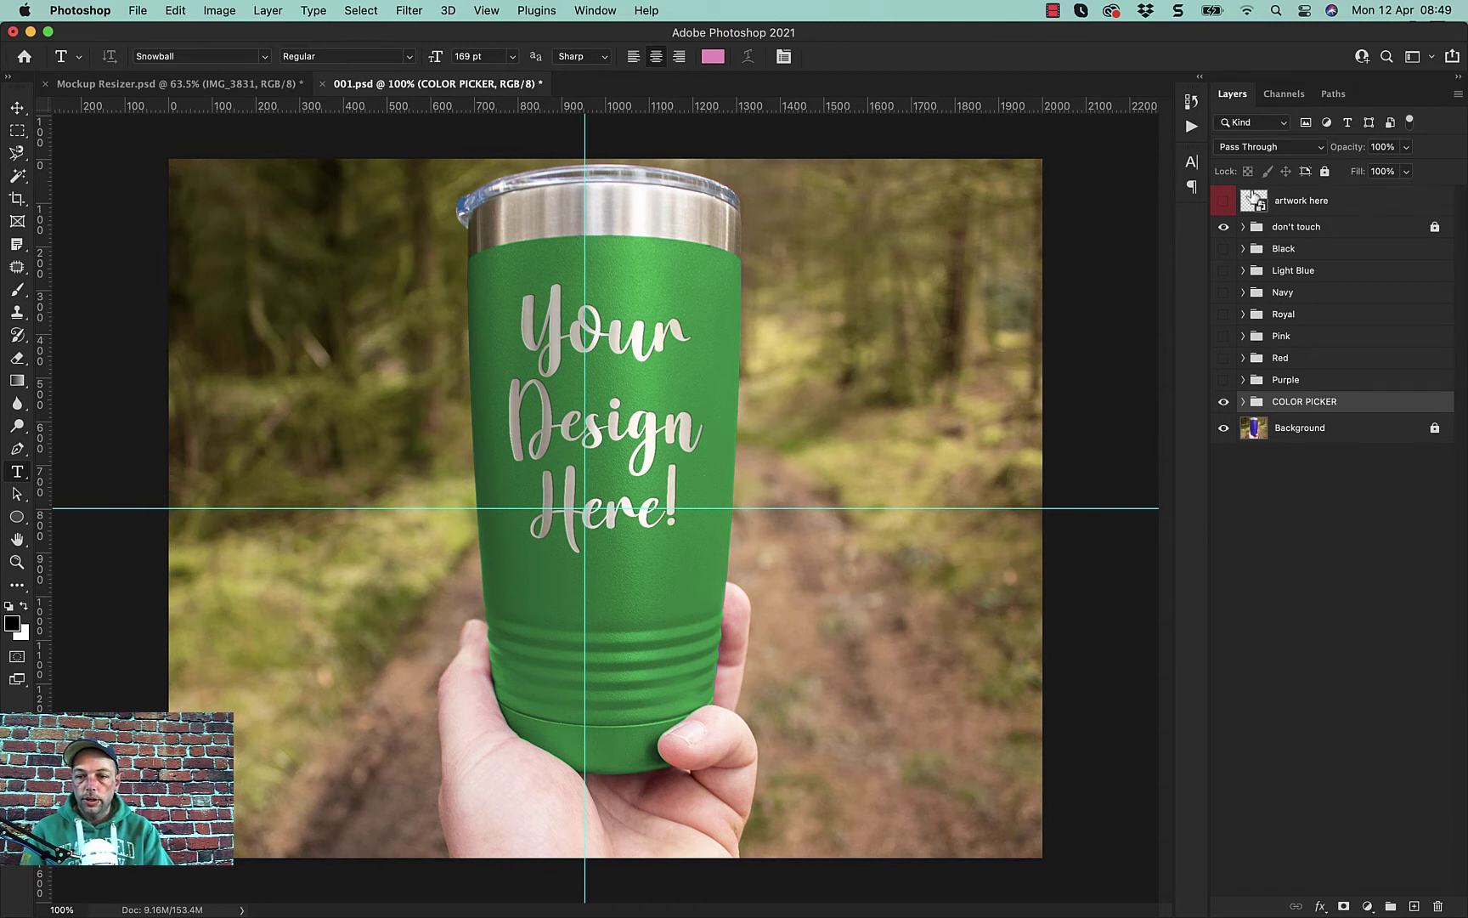
# Open the contents of the "artwork here" smart object, compare them with the 001.psd mockup, and hide the 2800x3200 placeholder design layer
pyautogui.click(1367, 205)
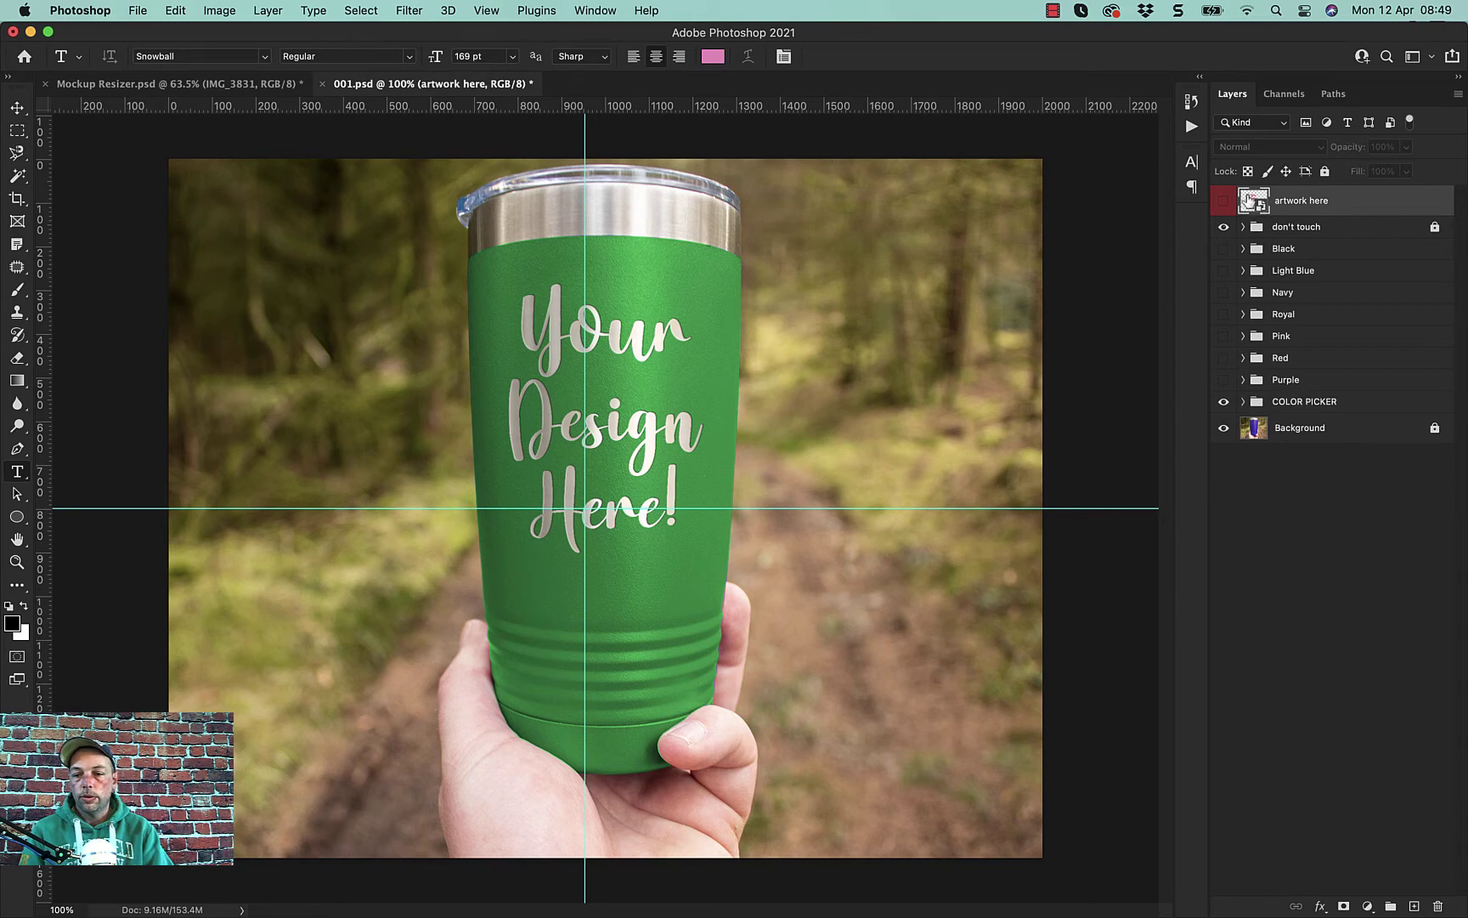
pyautogui.doubleClick(1250, 199)
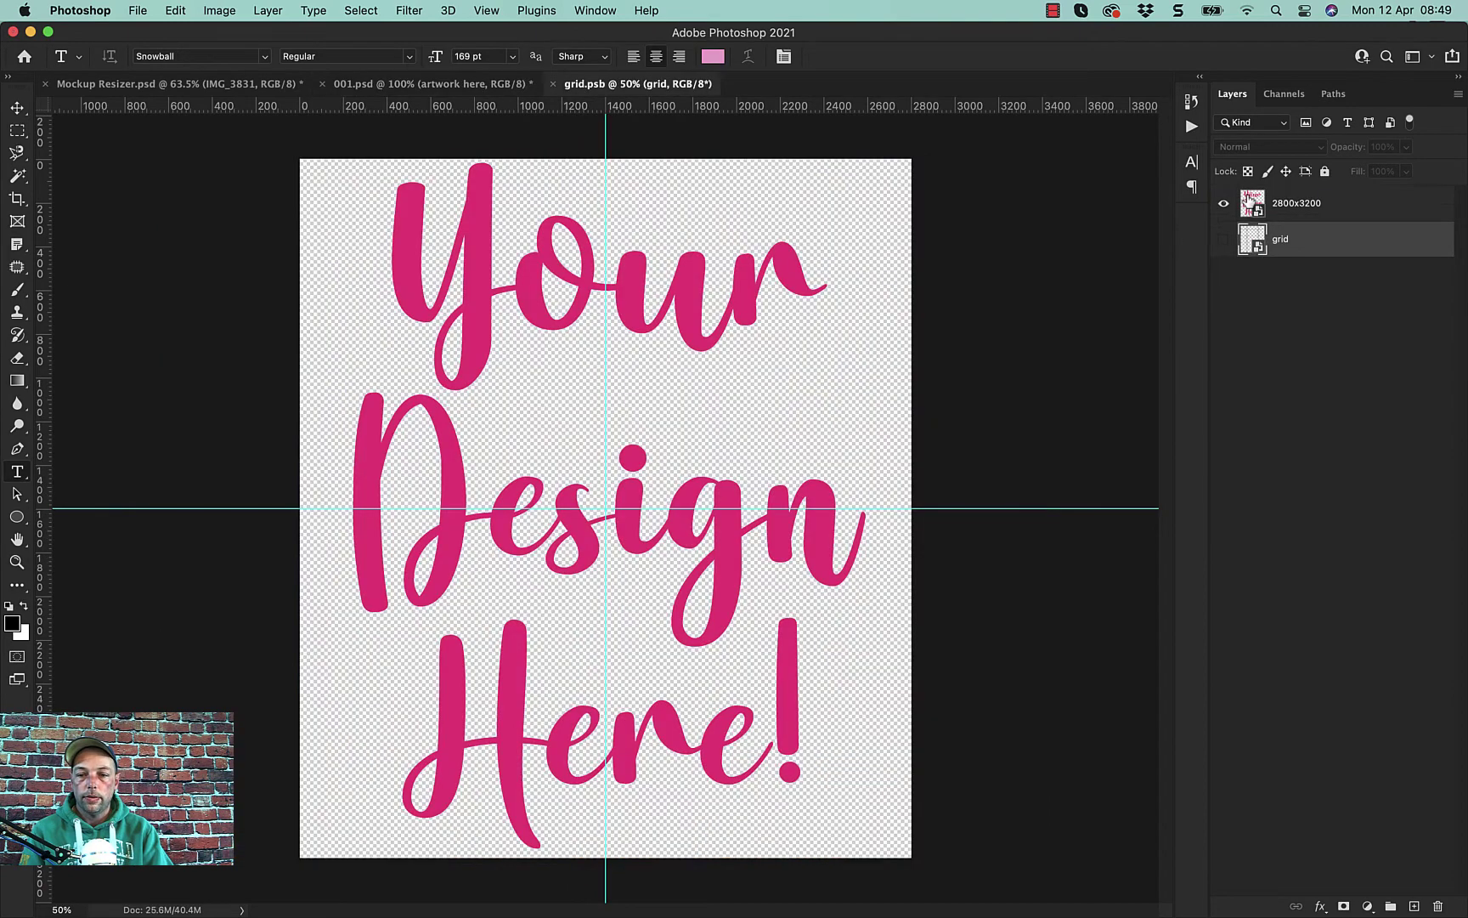
pyautogui.click(420, 85)
pyautogui.click(584, 83)
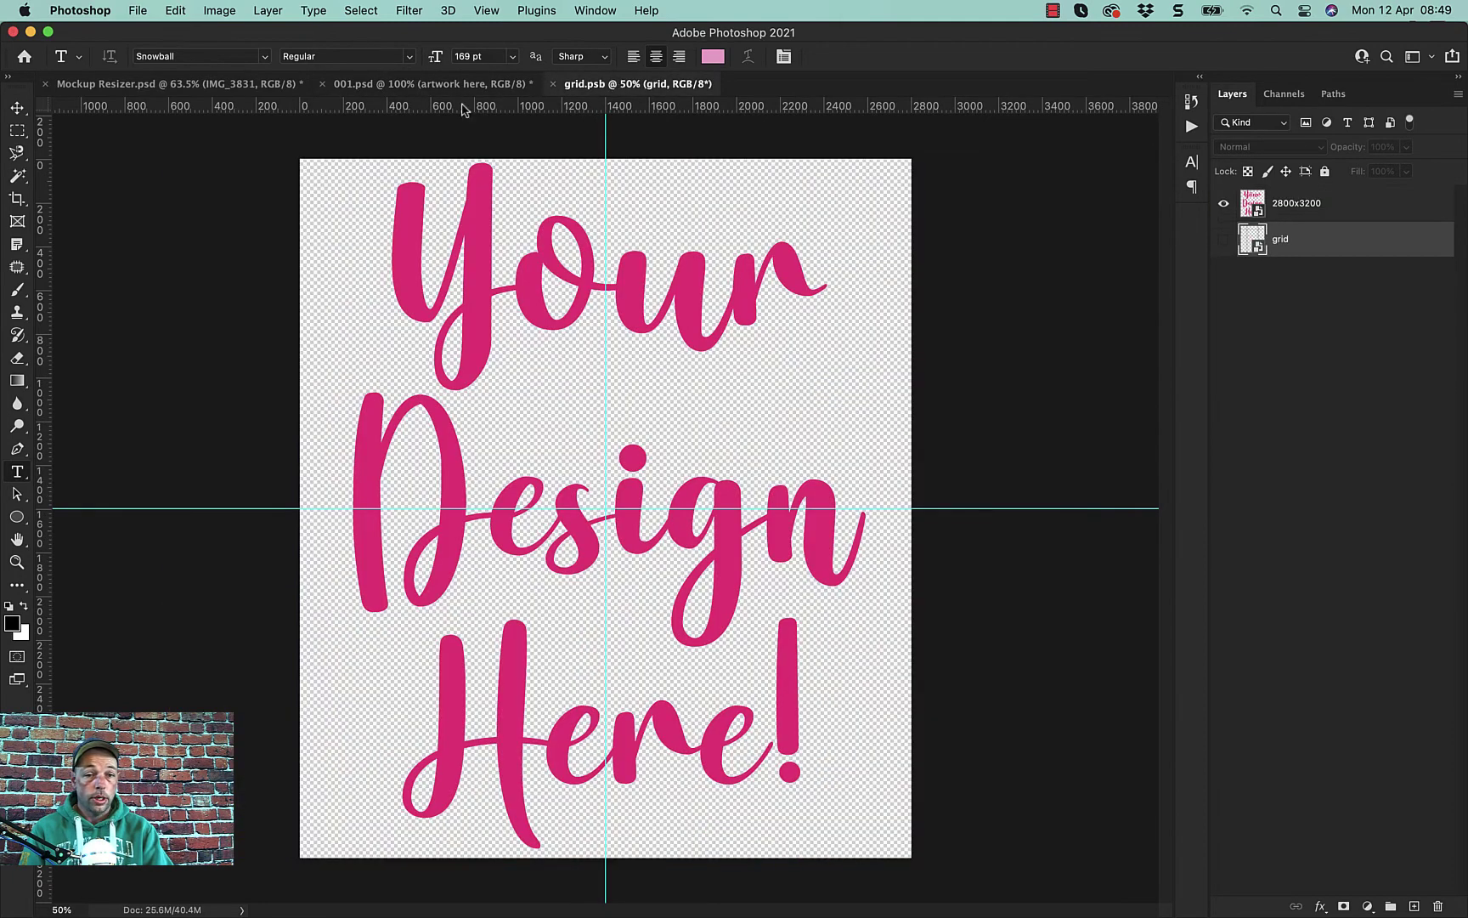
pyautogui.click(425, 84)
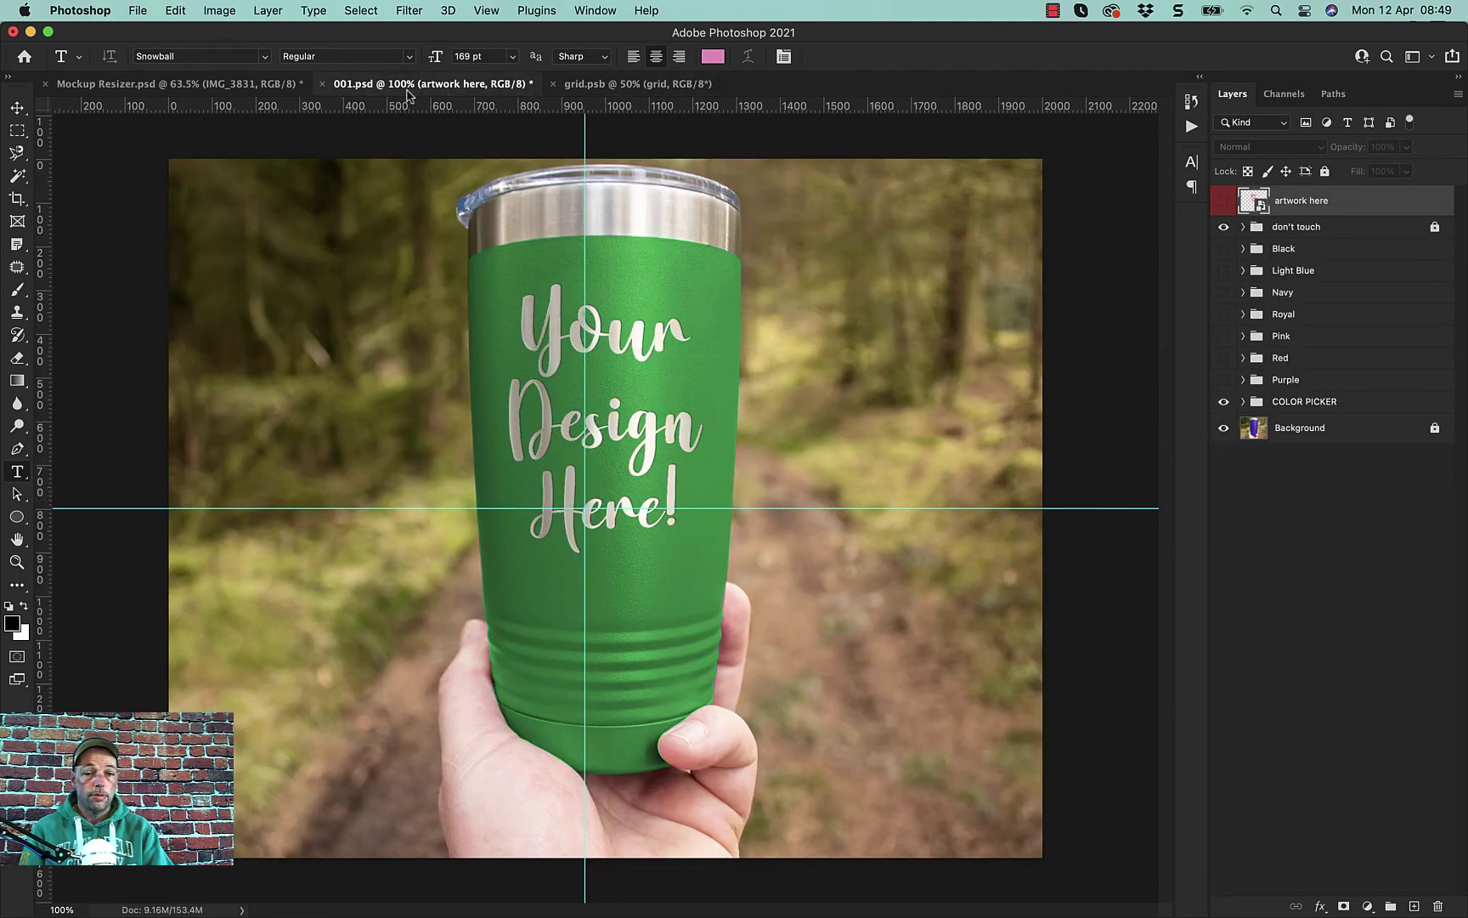
pyautogui.click(610, 85)
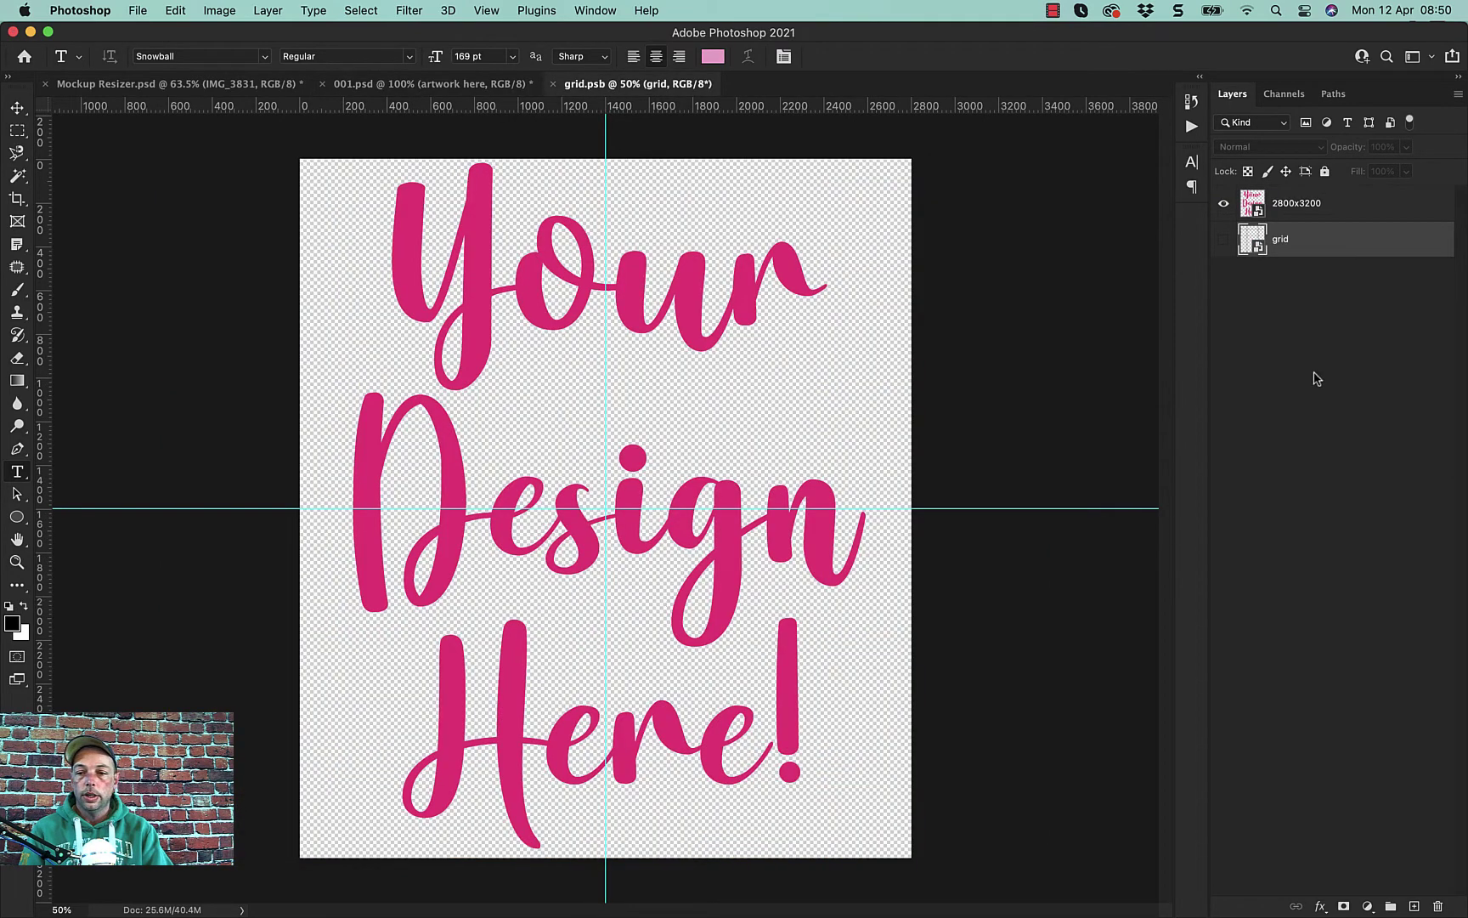
pyautogui.click(1223, 206)
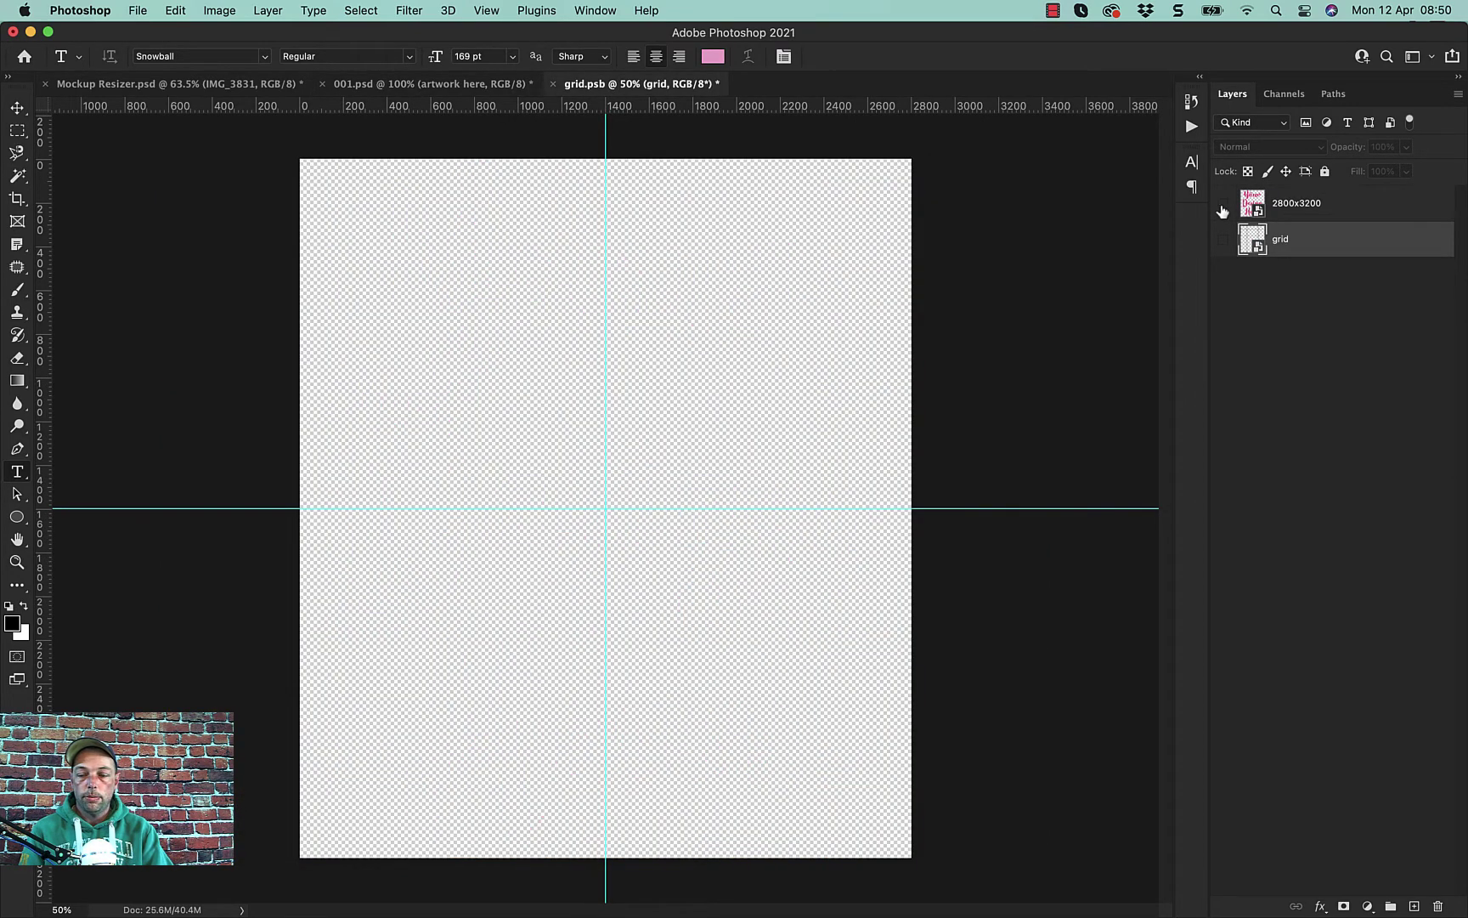
# Switch to Finder and open the Art - PNGs folder inside designsforpod.com - Actions
pyautogui.click(242, 879)
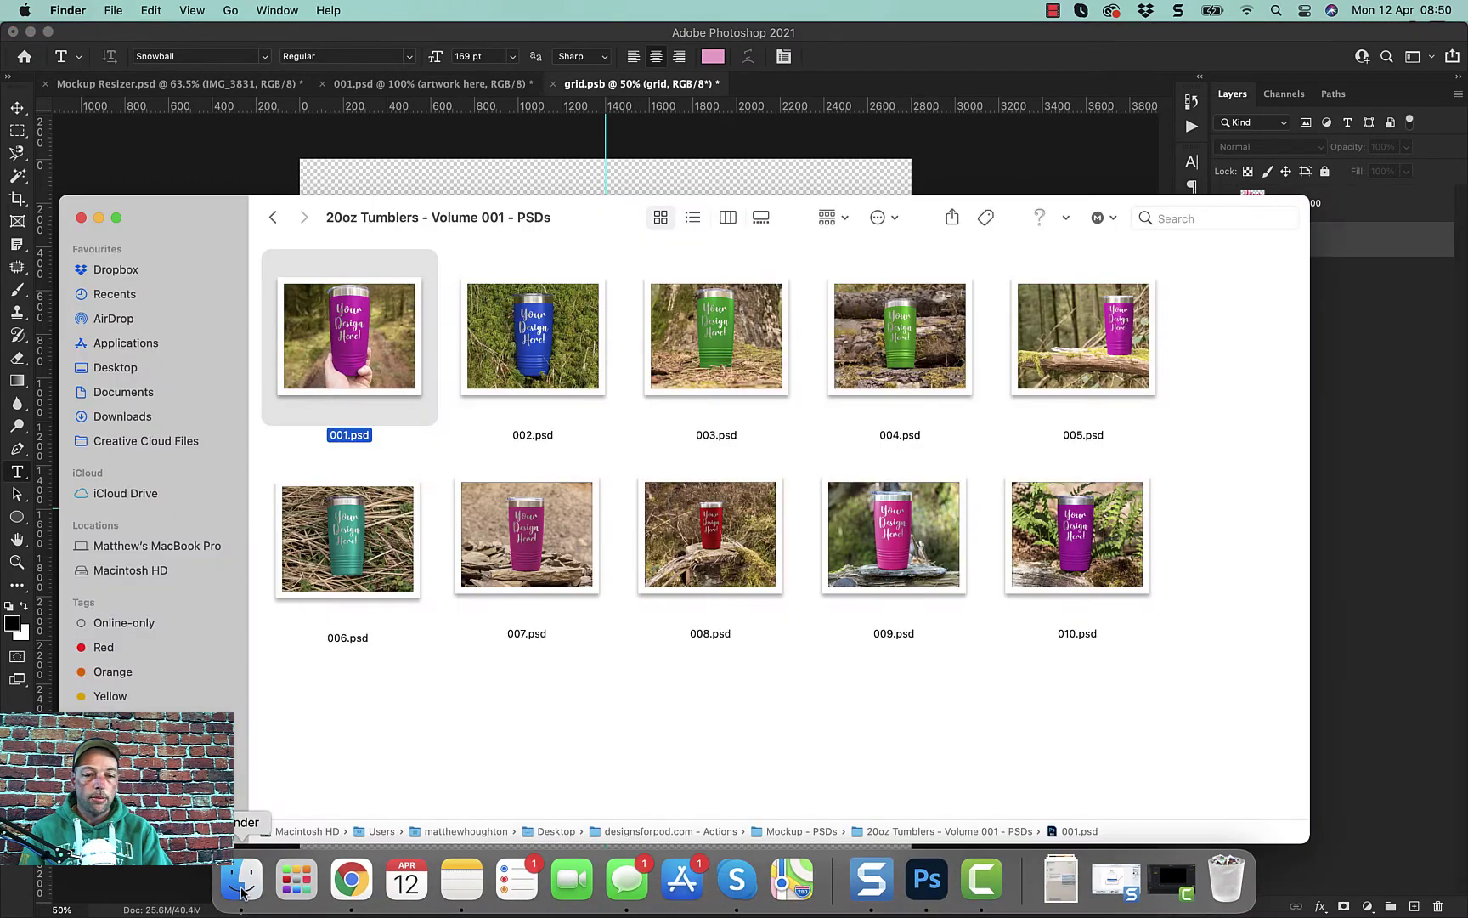
pyautogui.click(273, 218)
pyautogui.click(273, 219)
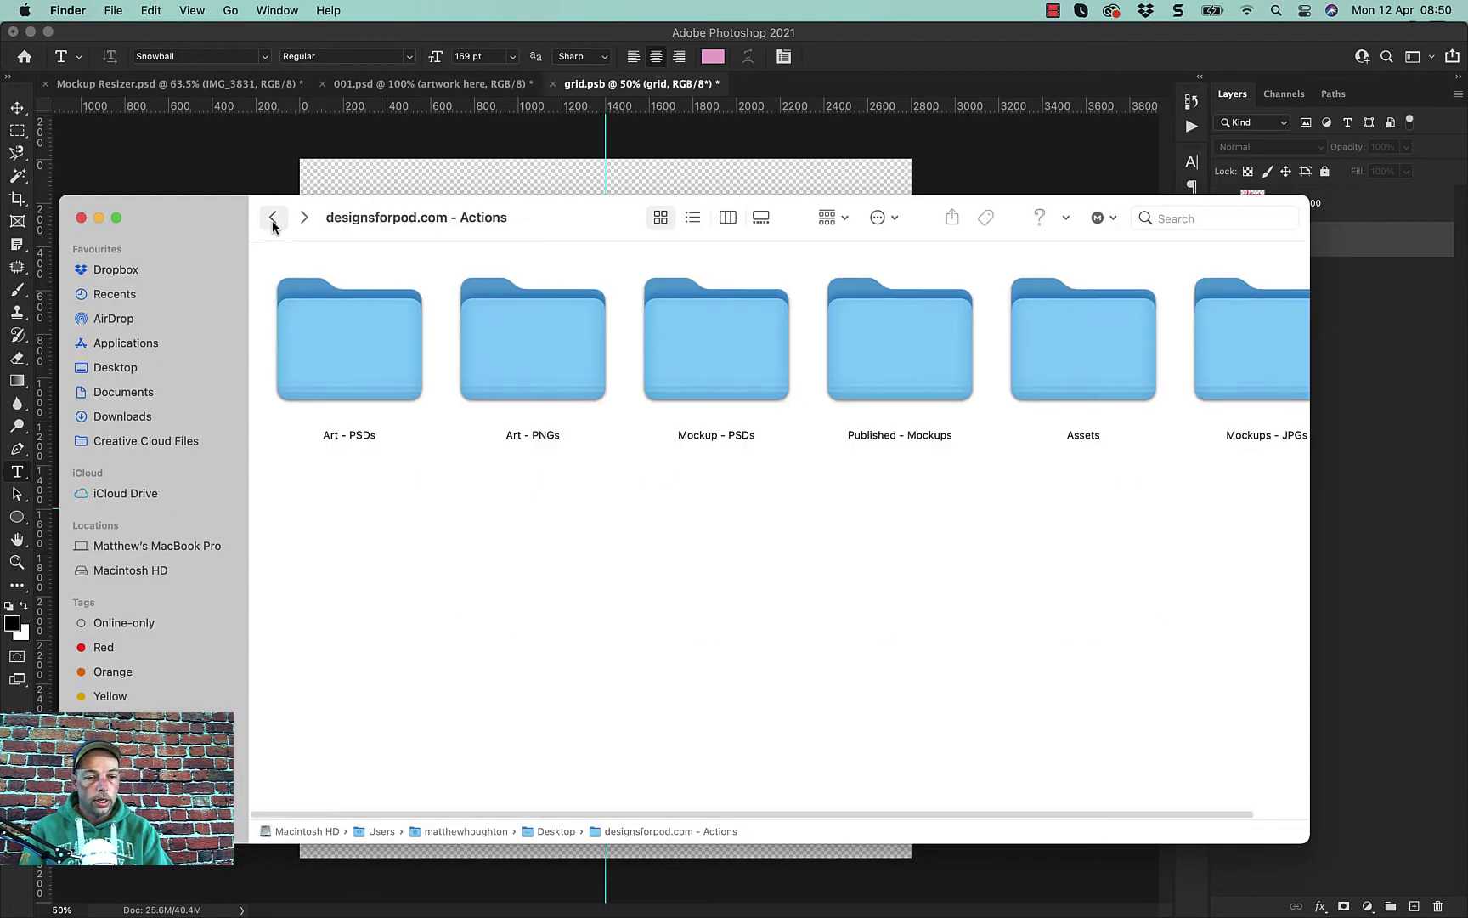
pyautogui.doubleClick(531, 361)
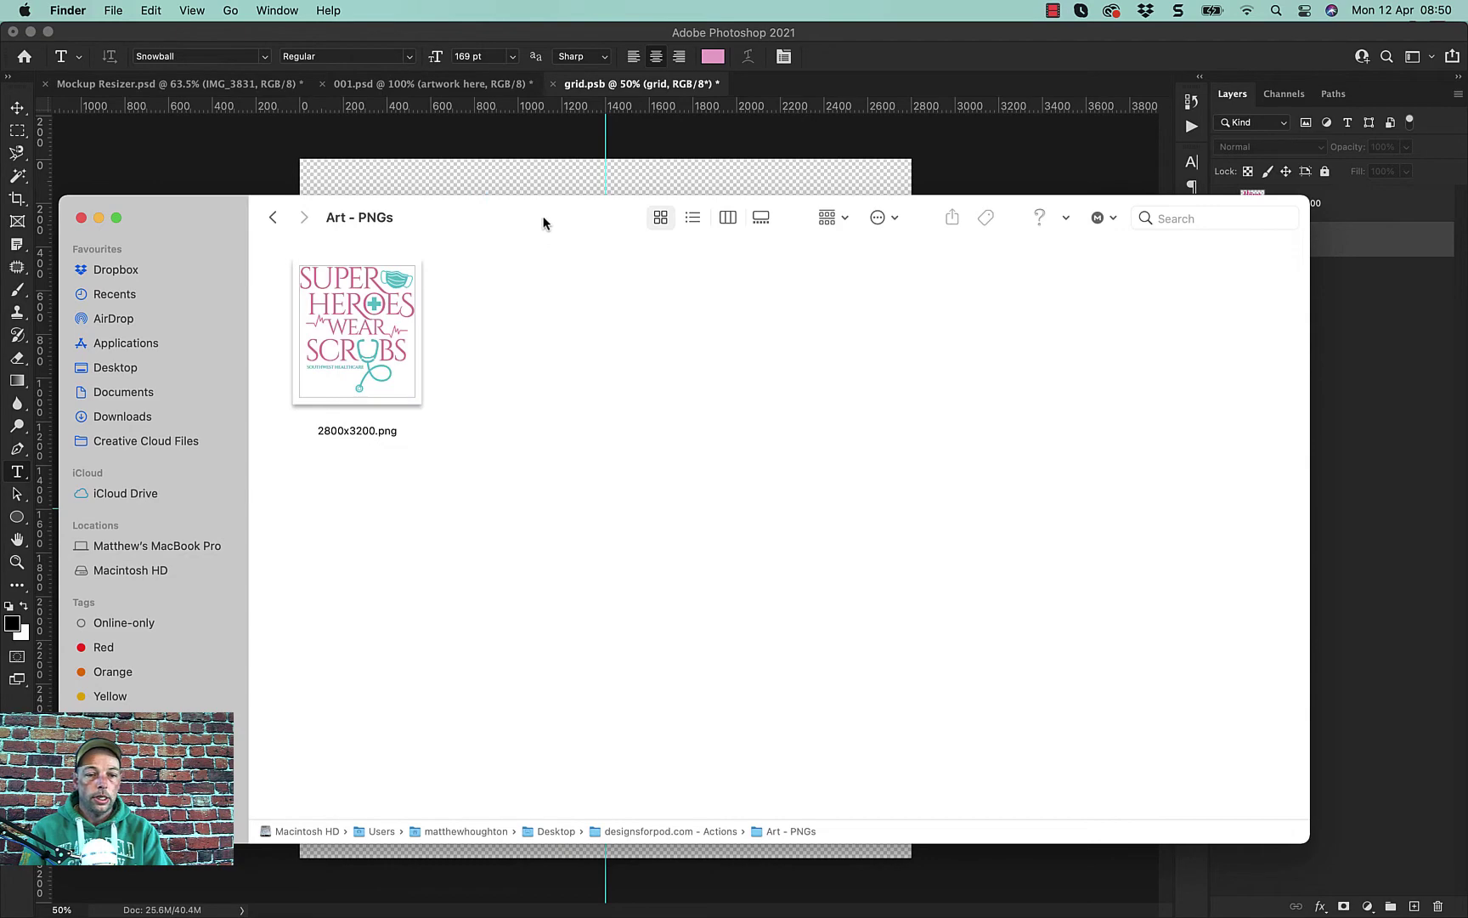
# Place 2800x3200.png from the Art - PNGs folder into grid.psb as a new layer
pyautogui.moveTo(544, 222); pyautogui.dragTo(543, 622)
pyautogui.click(347, 728)
pyautogui.moveTo(346, 728); pyautogui.dragTo(609, 421)
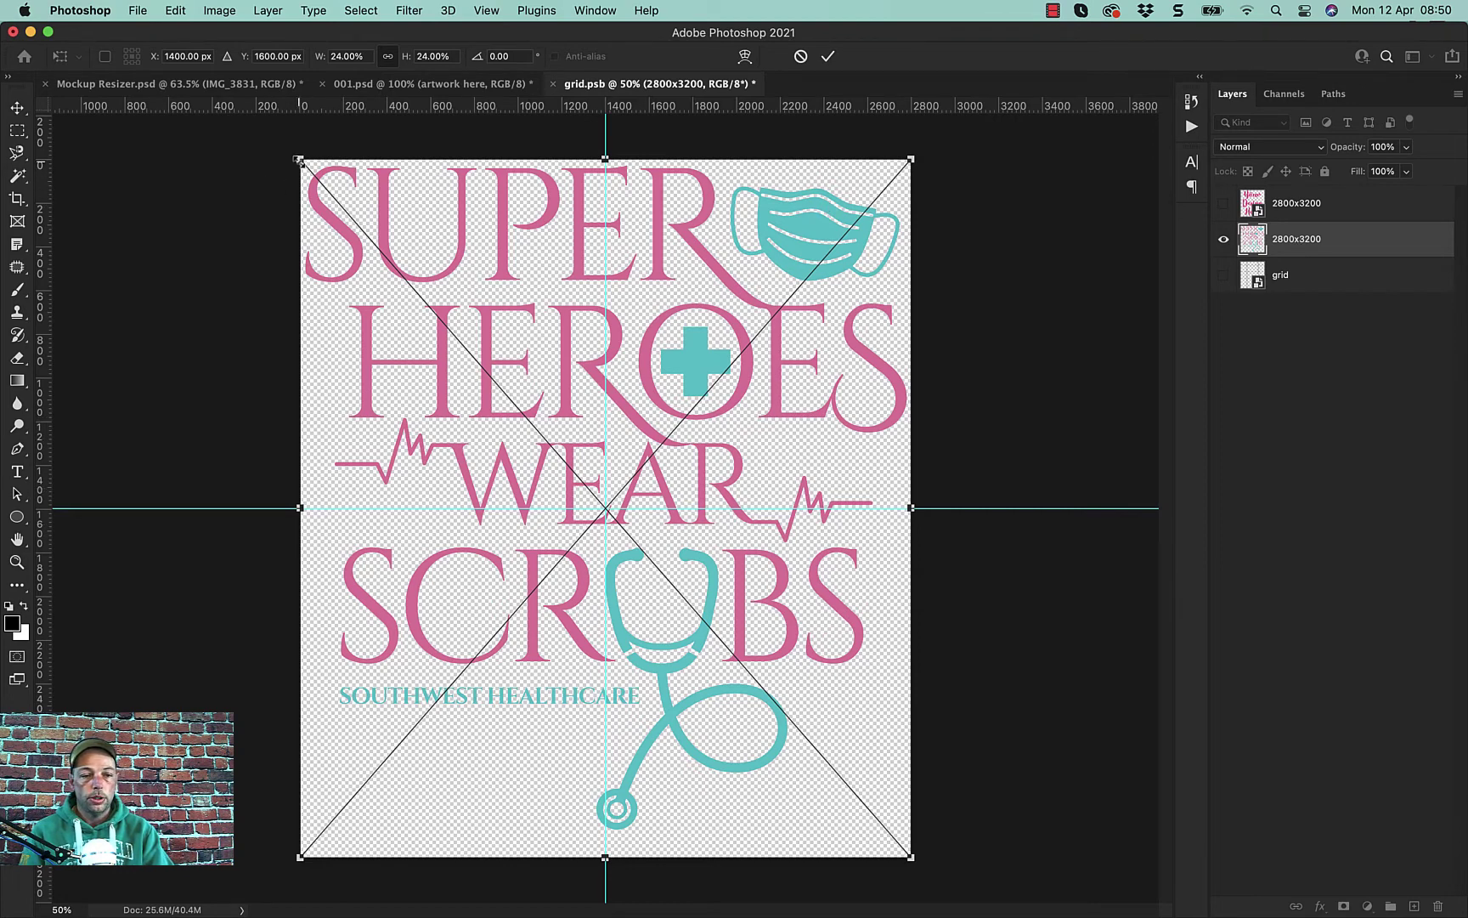
# Try the placed artwork smaller at about 17% and larger at about 29%, returning it to 24% to fill the canvas
pyautogui.moveTo(605, 156); pyautogui.dragTo(612, 358)
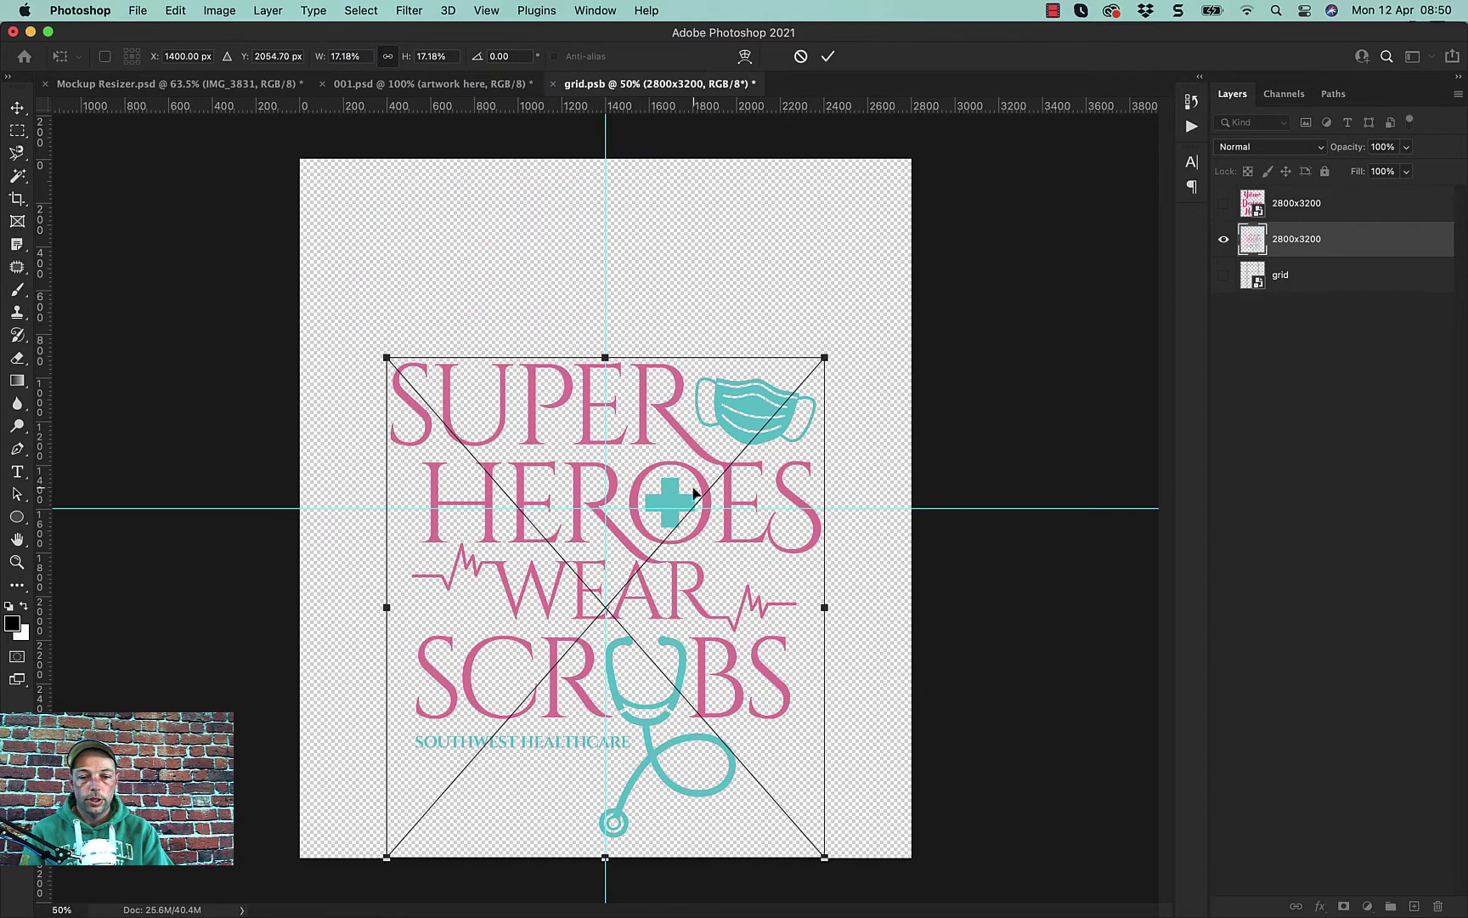
pyautogui.moveTo(674, 501)
pyautogui.mouseDown()
pyautogui.moveTo(564, 392)
pyautogui.moveTo(688, 357)
pyautogui.moveTo(663, 471)
pyautogui.moveTo(613, 396)
pyautogui.moveTo(660, 407)
pyautogui.moveTo(673, 490)
pyautogui.mouseUp()
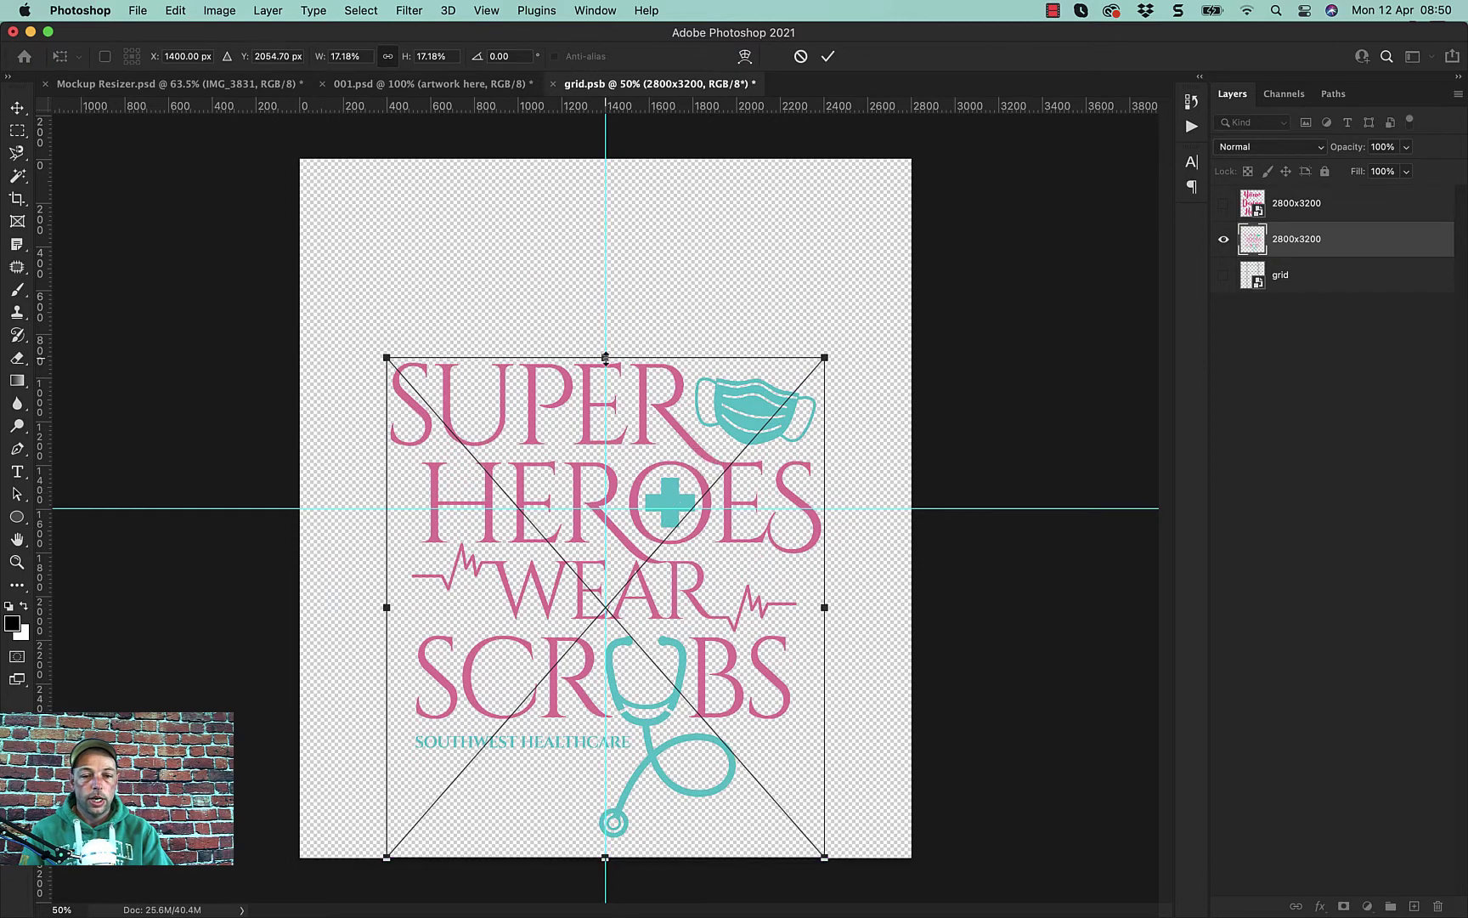
pyautogui.moveTo(605, 349); pyautogui.dragTo(597, 169)
pyautogui.moveTo(596, 162); pyautogui.dragTo(596, 160)
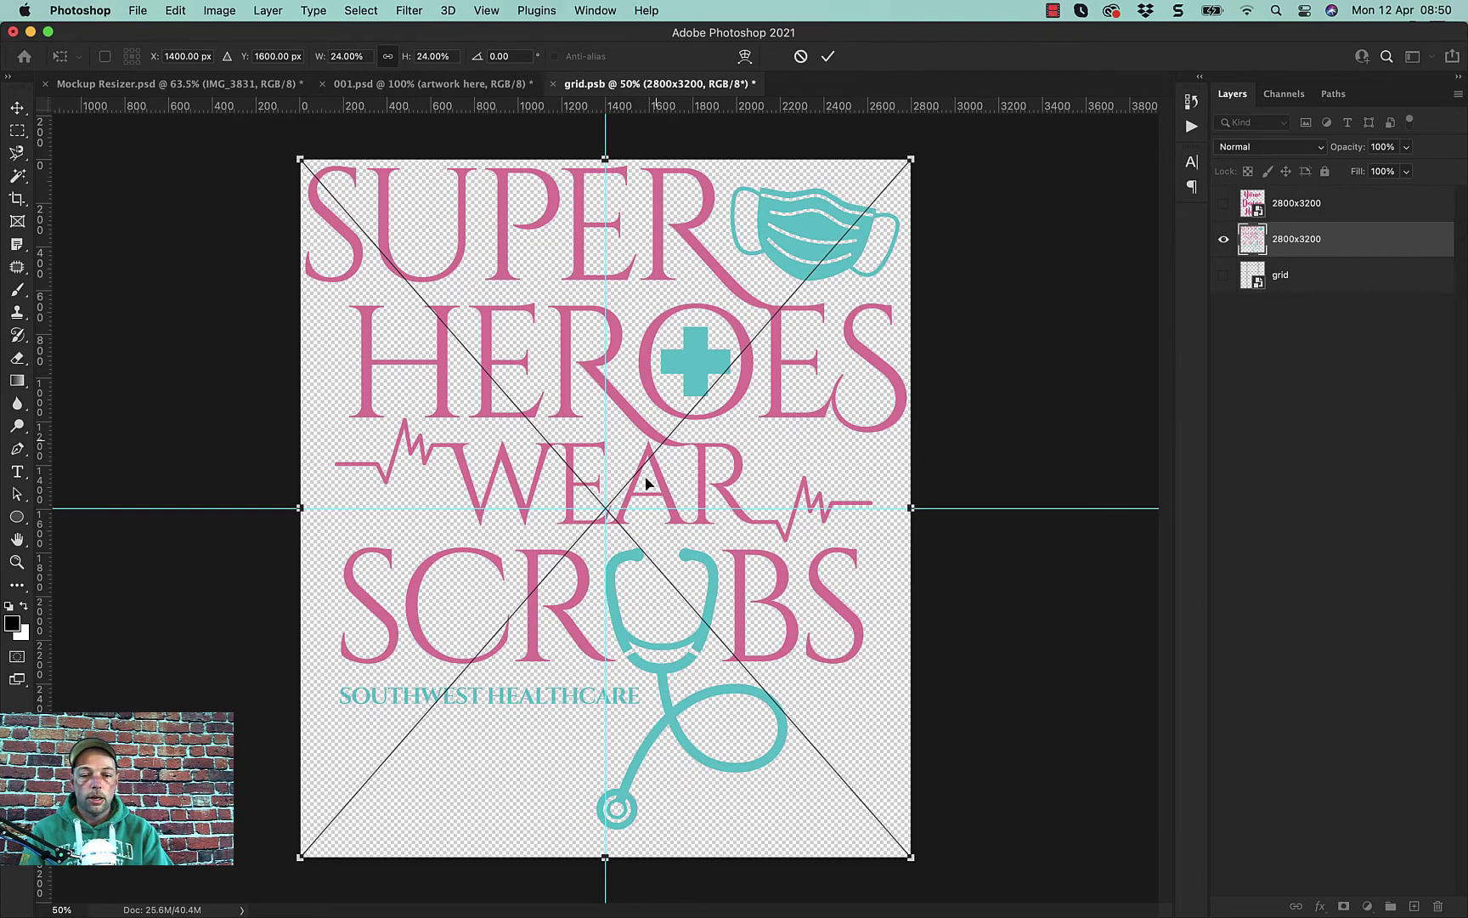
pyautogui.moveTo(911, 507); pyautogui.dragTo(1038, 508)
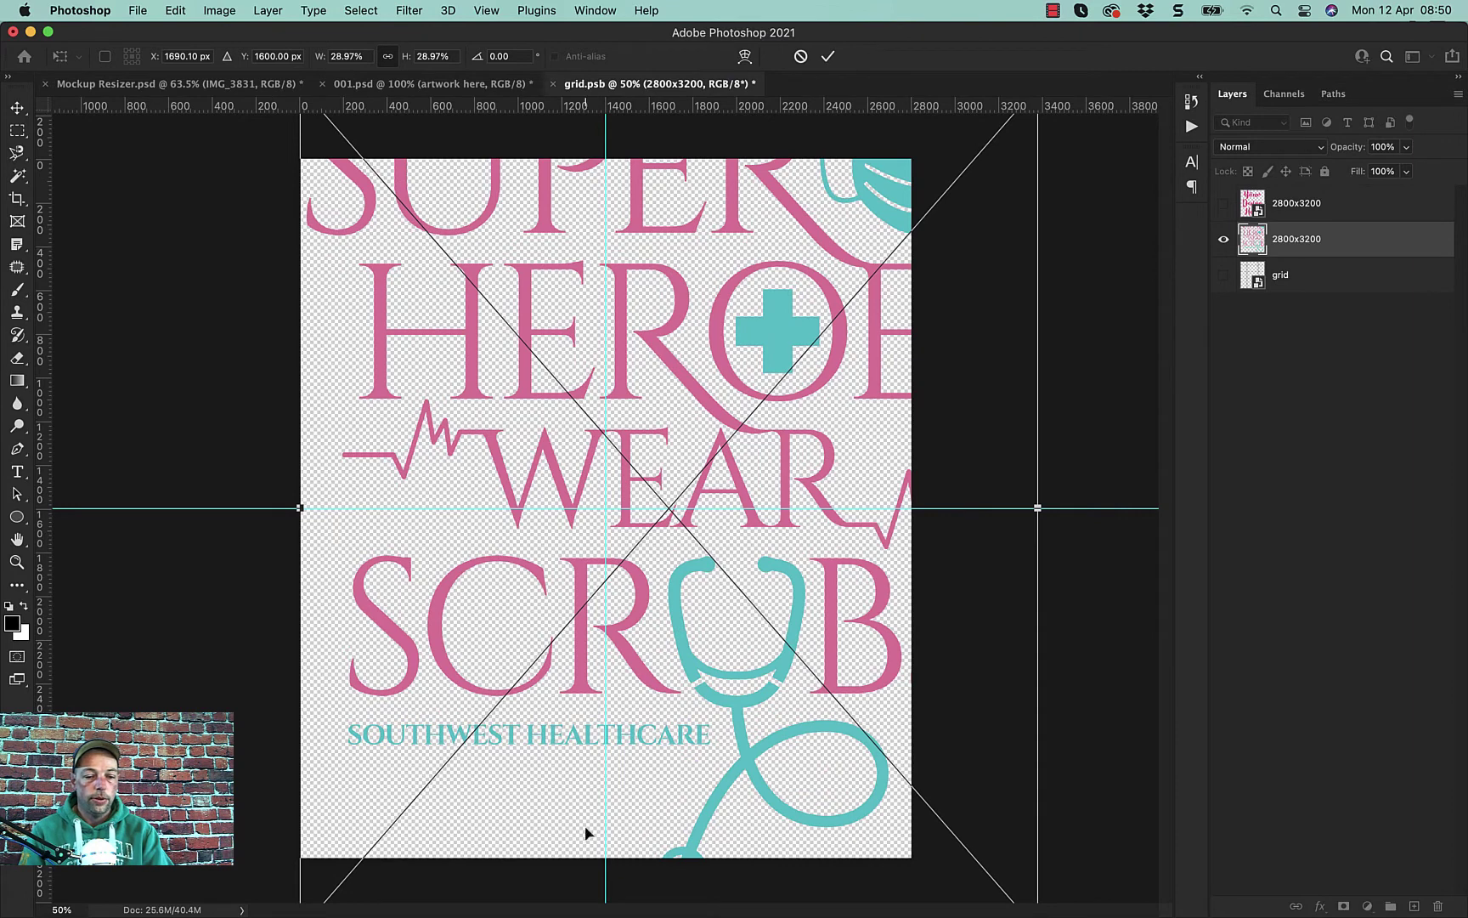
pyautogui.moveTo(1038, 507); pyautogui.dragTo(914, 504)
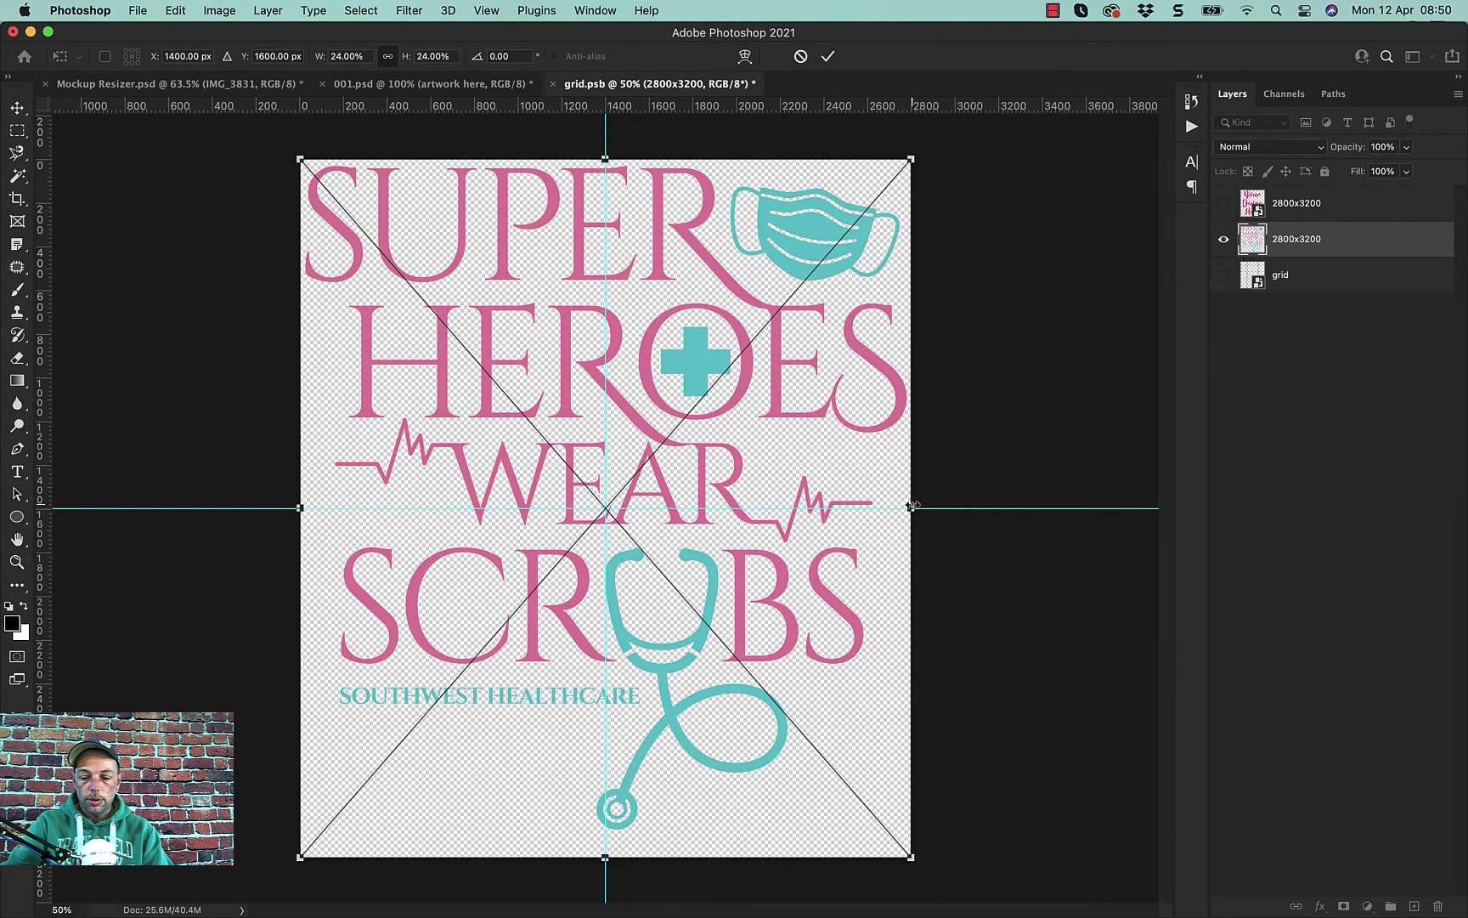
# Commit the artwork placement, then close grid.psb and save its changes into the 001.psd mockup
pyautogui.press('Return')
pyautogui.press('t')
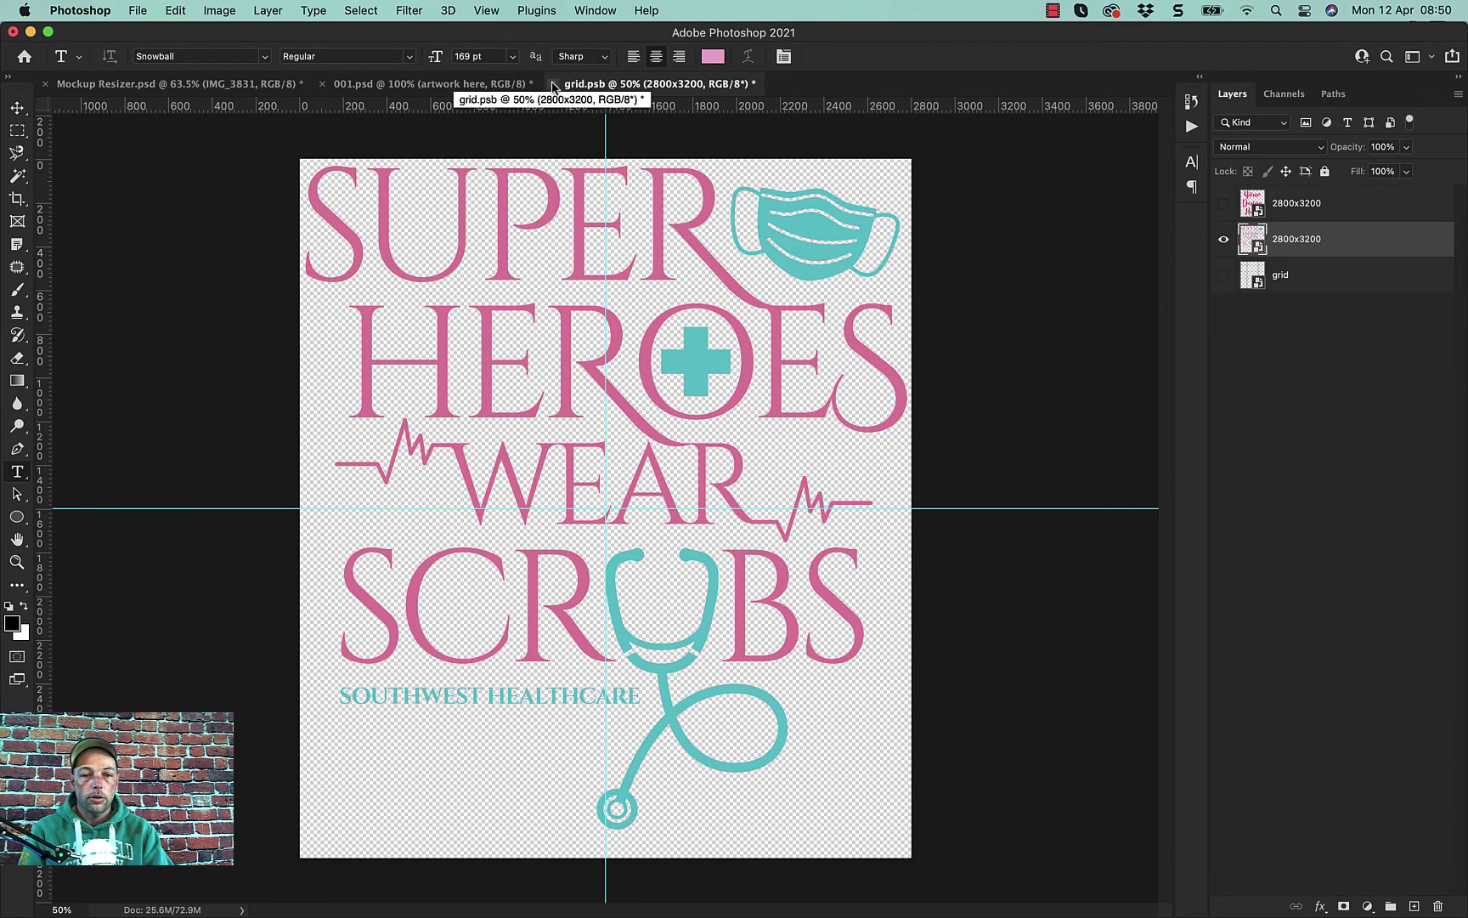
pyautogui.click(553, 84)
pyautogui.click(672, 342)
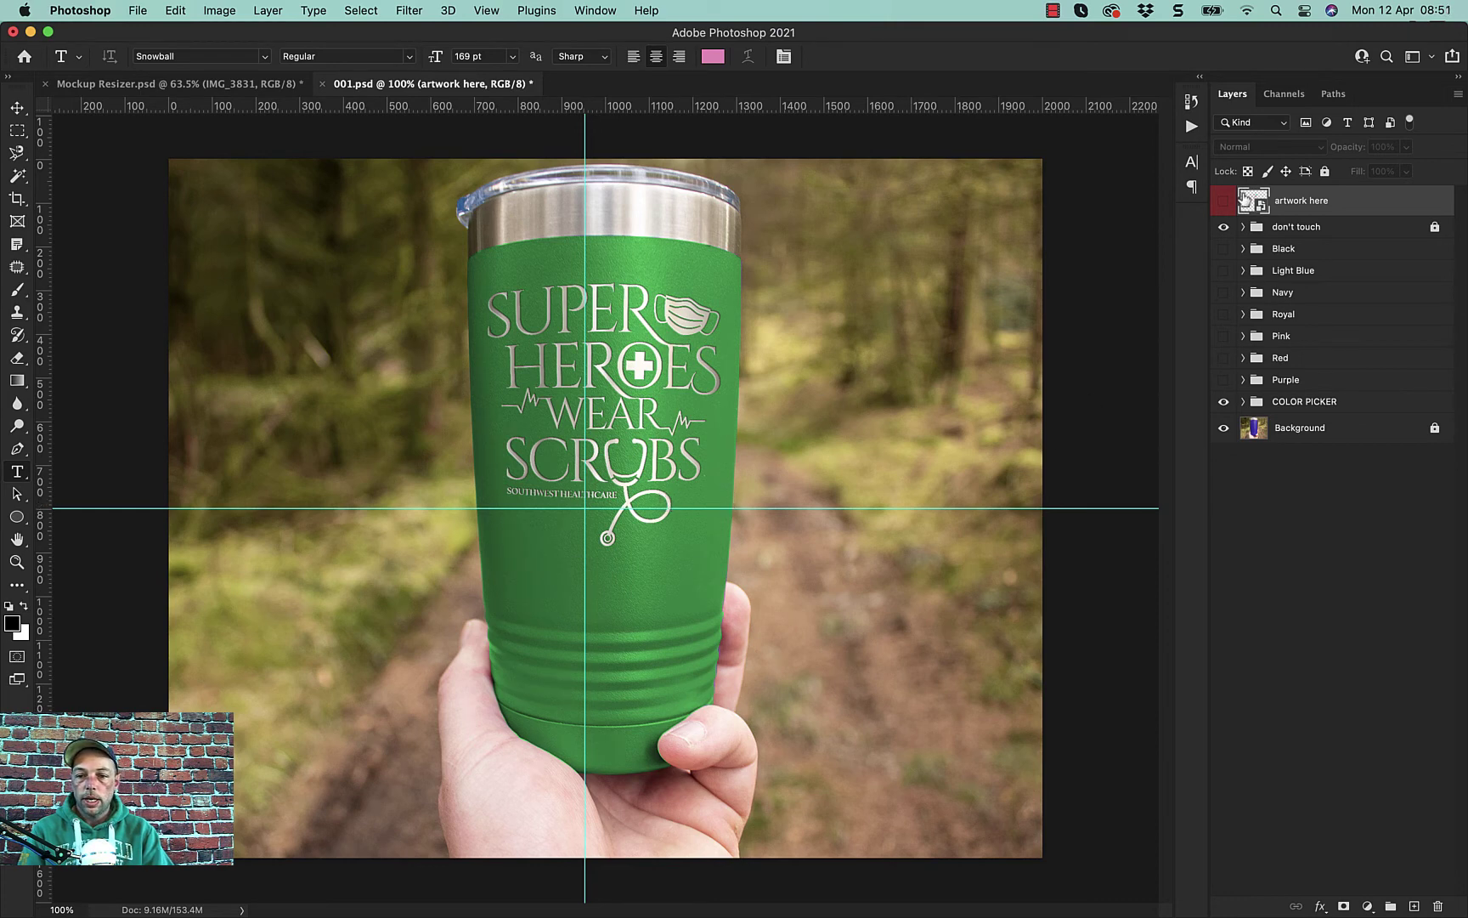
# Reopen the "artwork here" smart object, bring up Place Embedded and cancel it, and return to the 001.psd mockup
pyautogui.doubleClick(1244, 200)
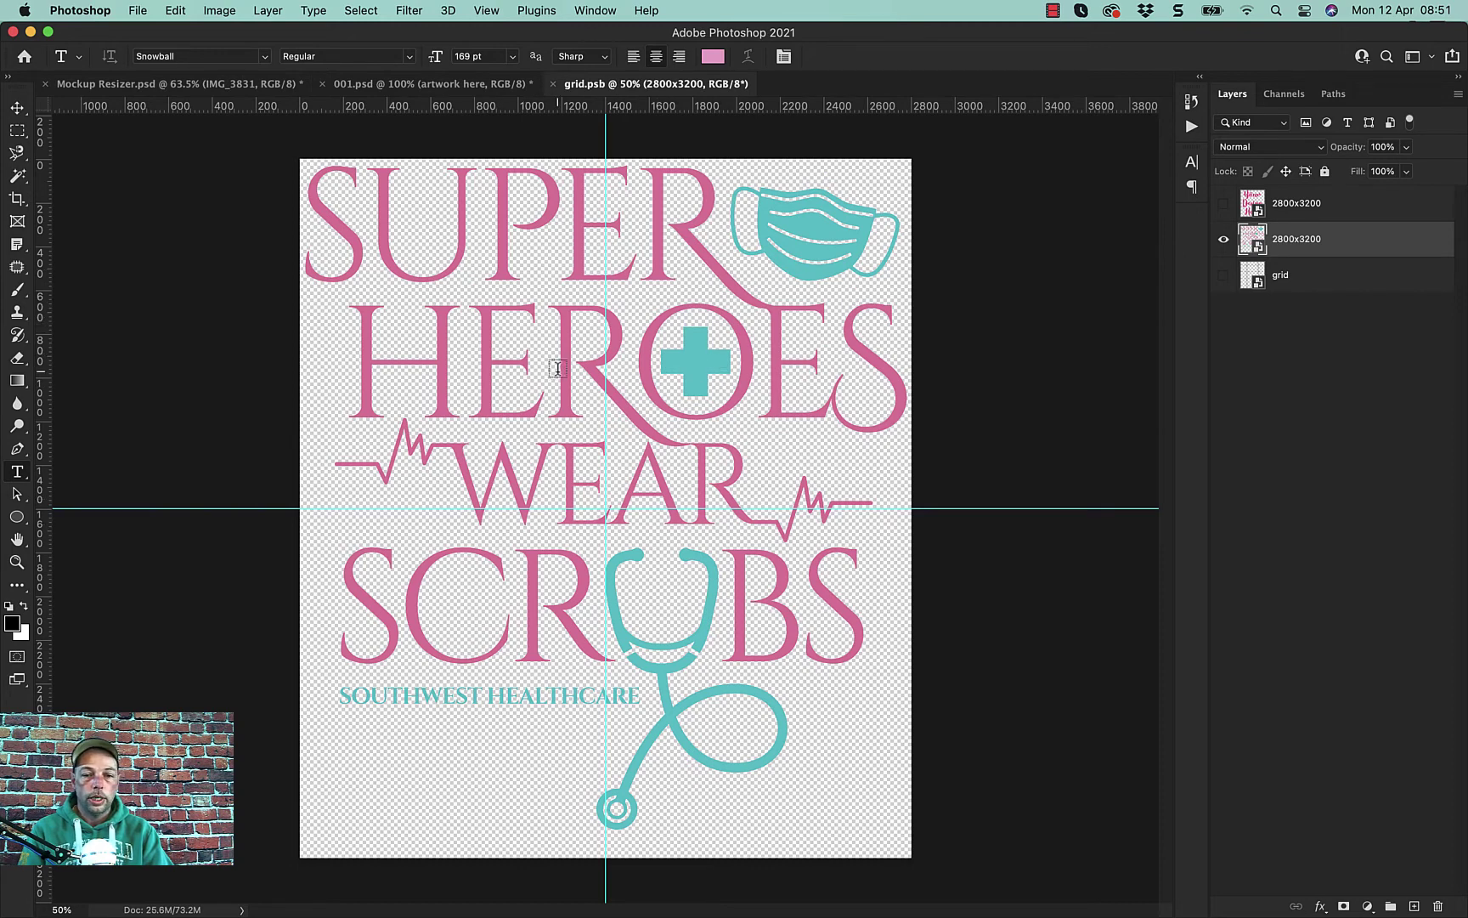
pyautogui.click(138, 12)
pyautogui.click(157, 345)
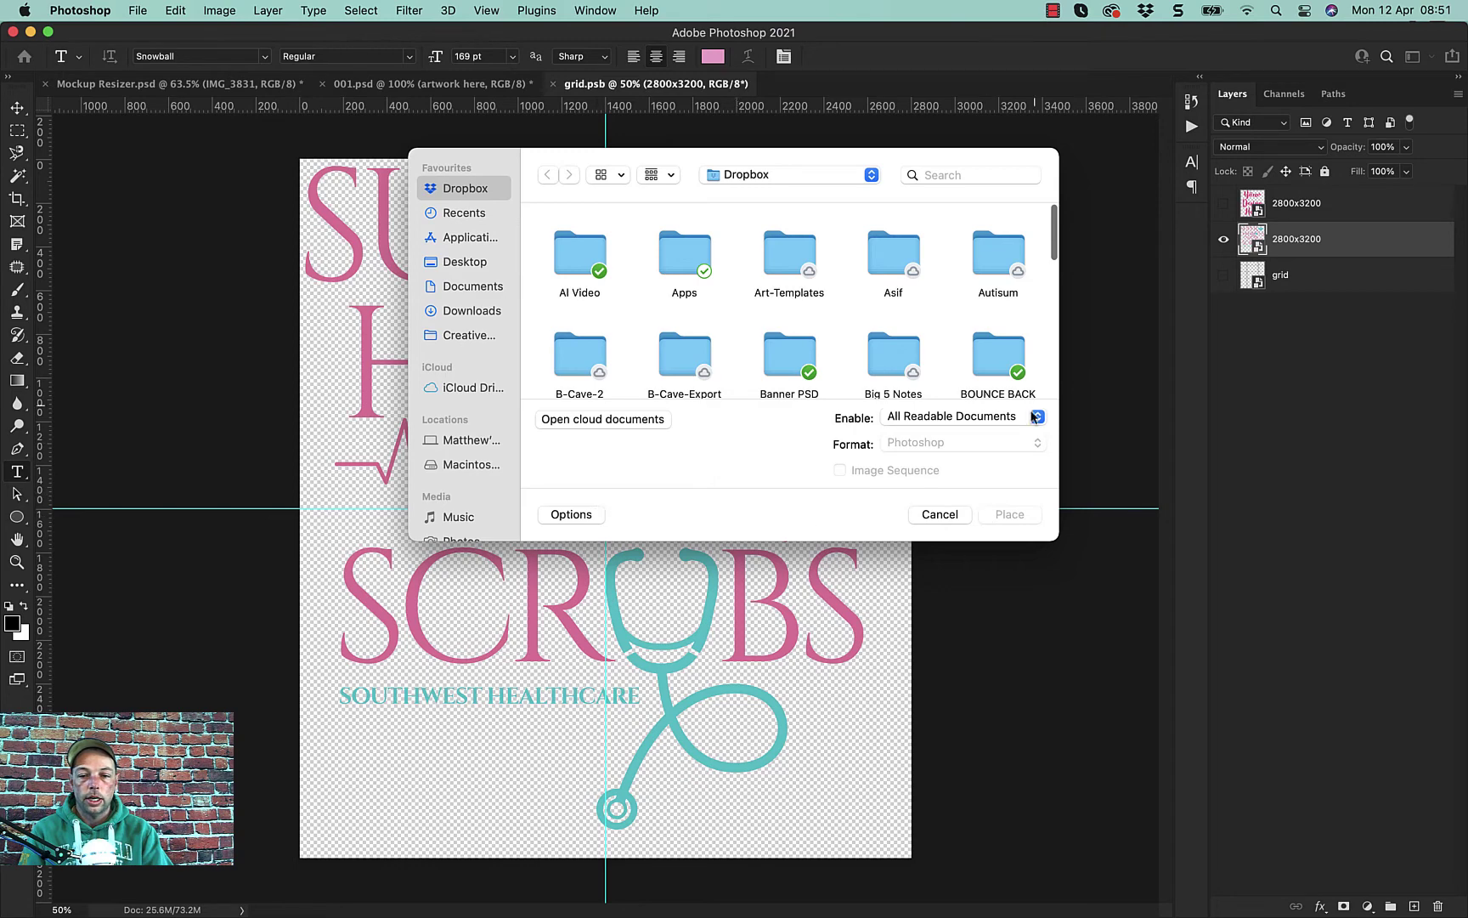
pyautogui.click(940, 514)
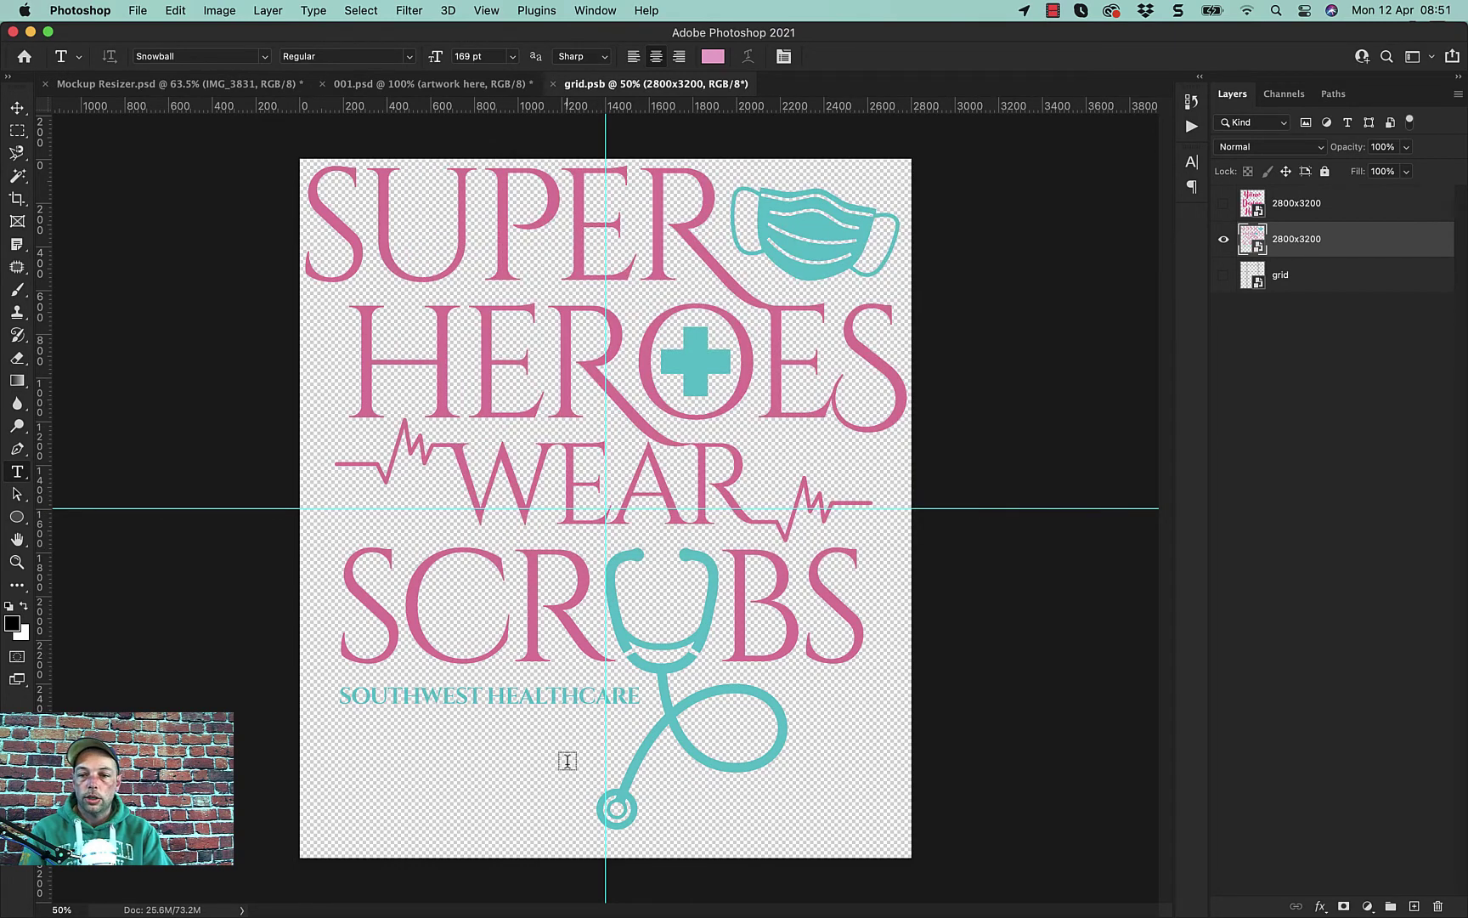
pyautogui.click(553, 83)
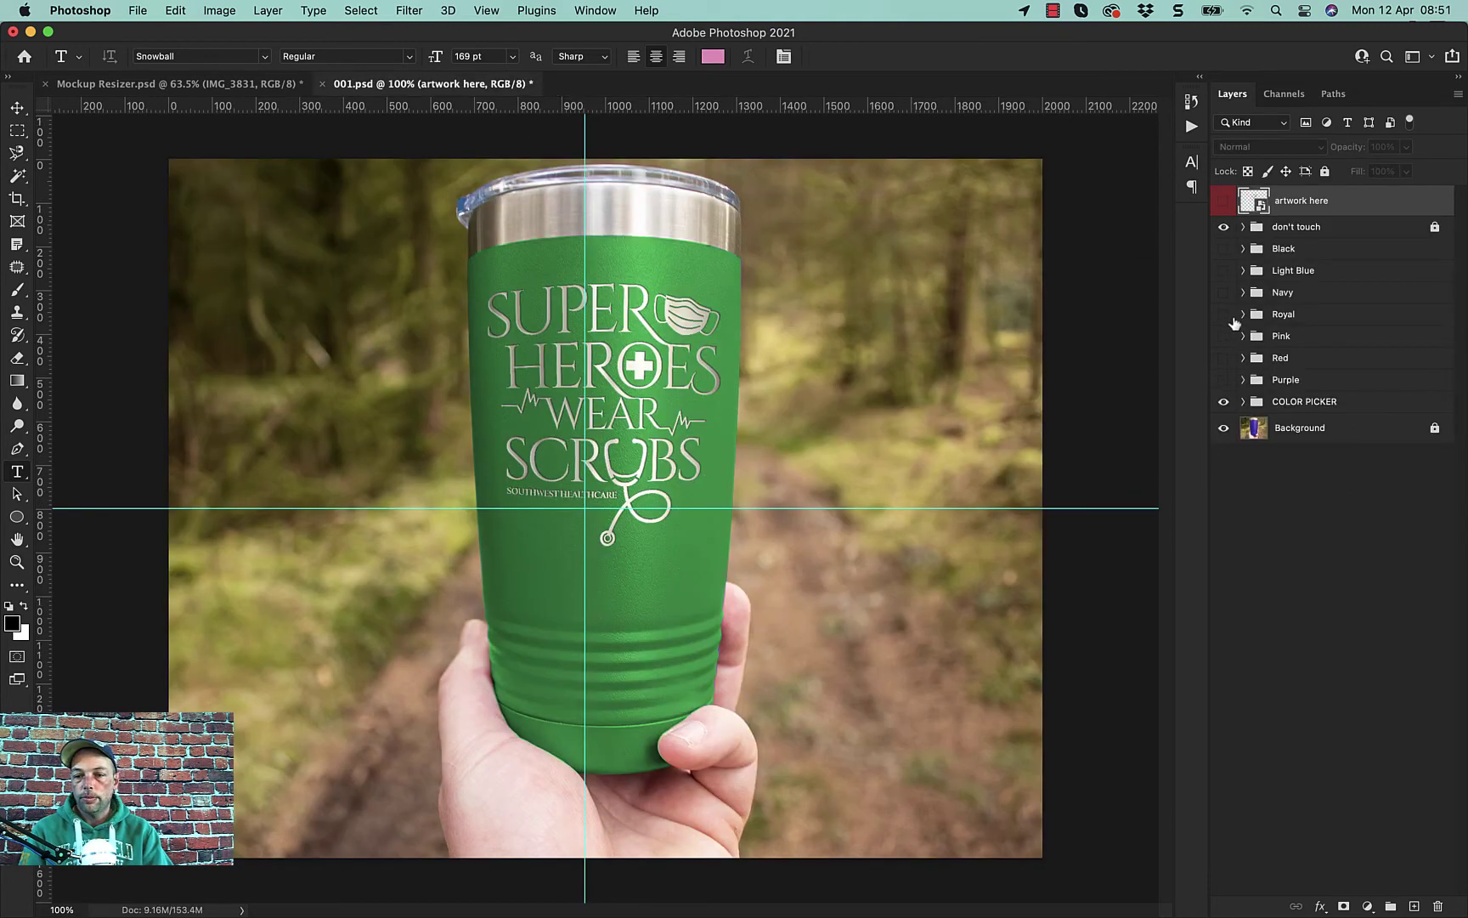
# Show the Red colour group and set the Save for Web JPEG quality to 100
pyautogui.click(1224, 358)
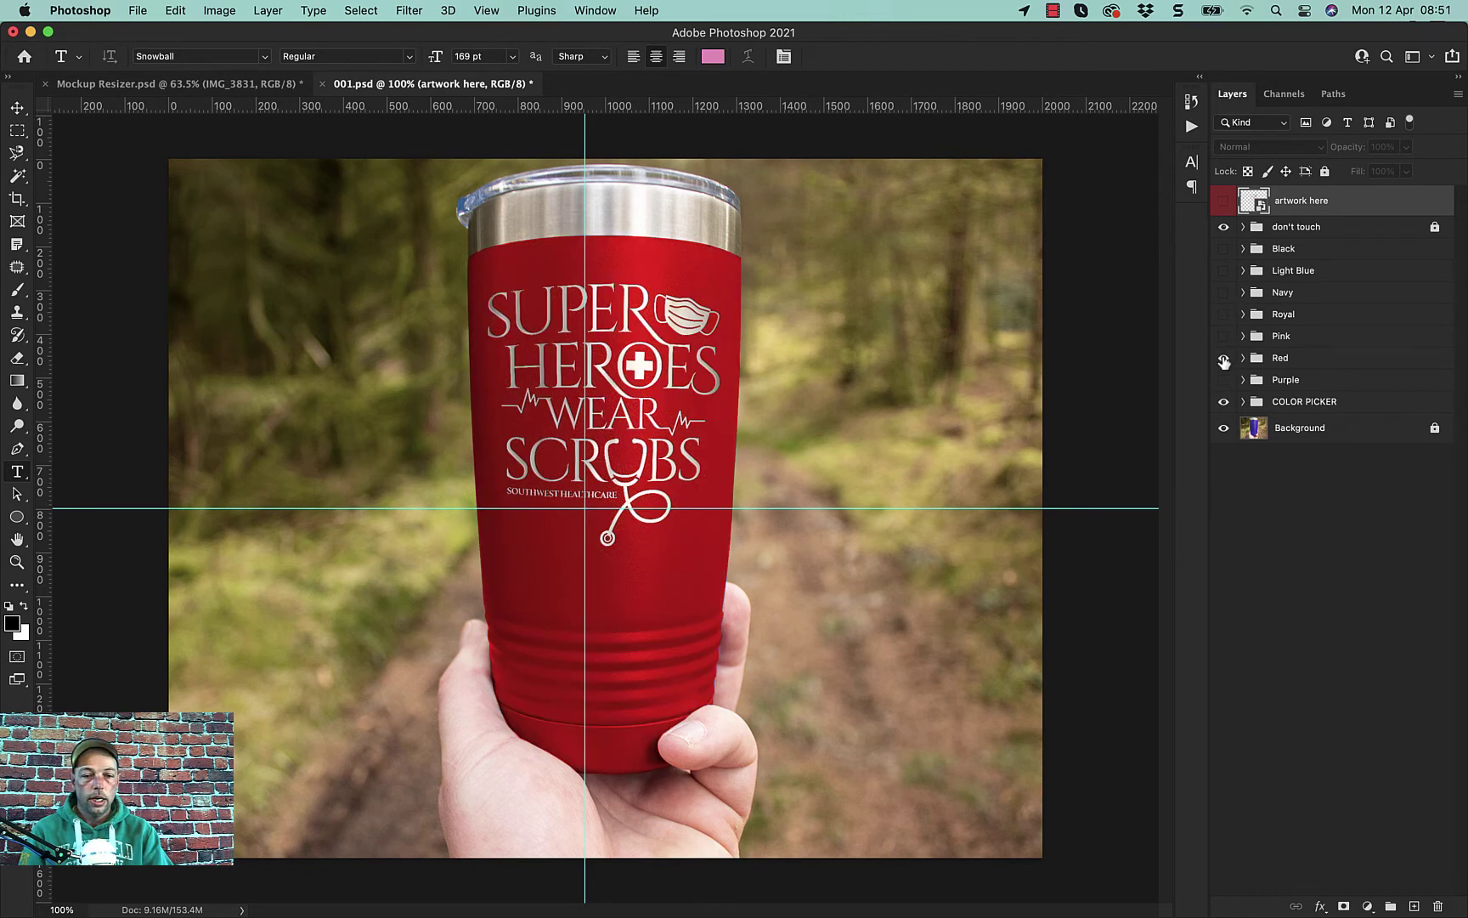
pyautogui.click(138, 10)
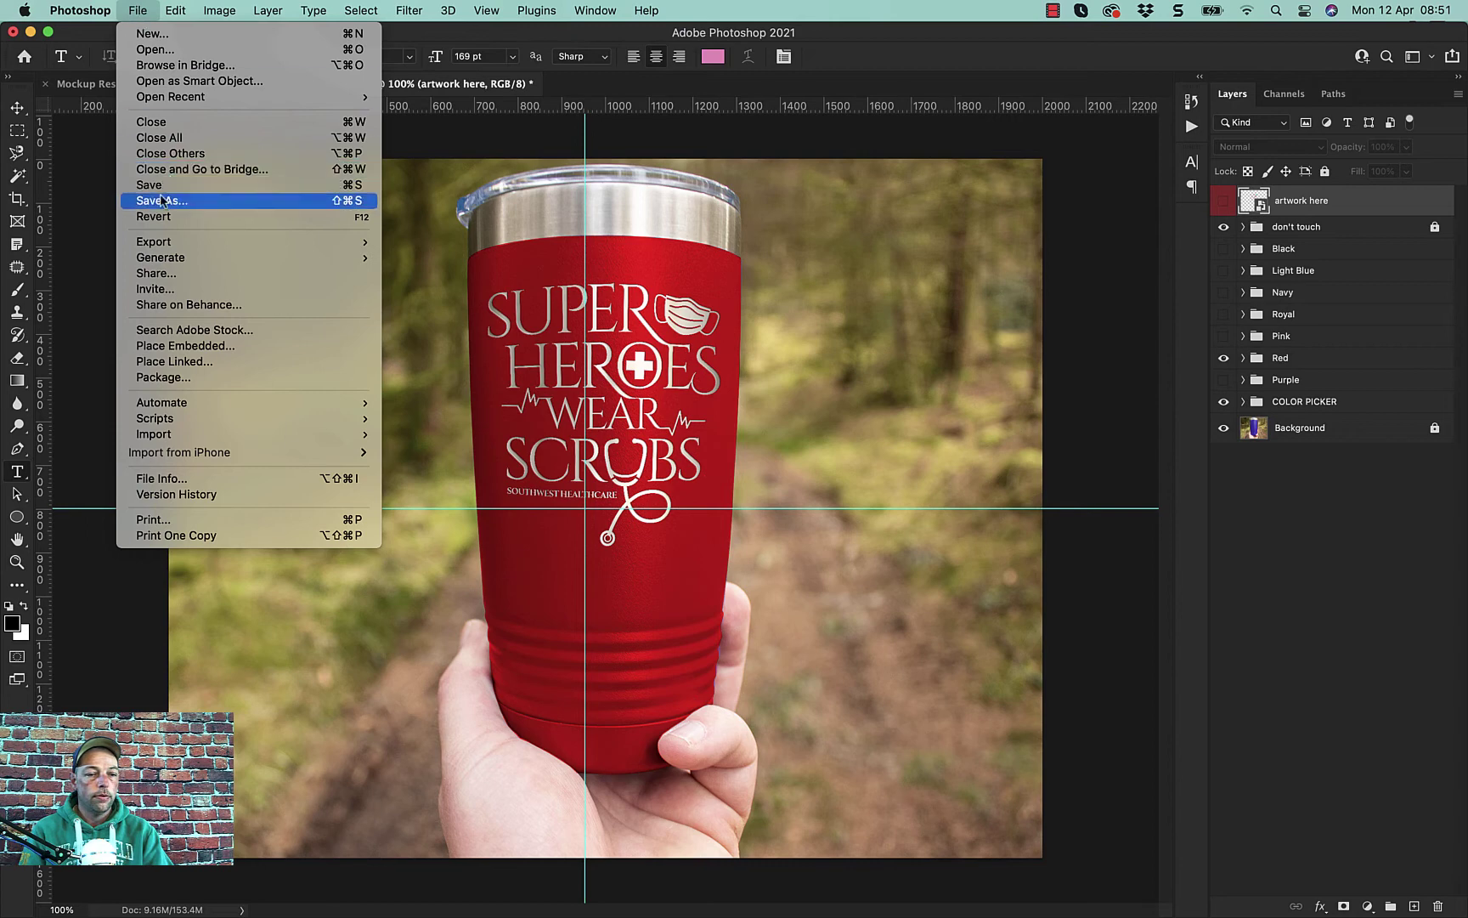
pyautogui.moveTo(357, 241)
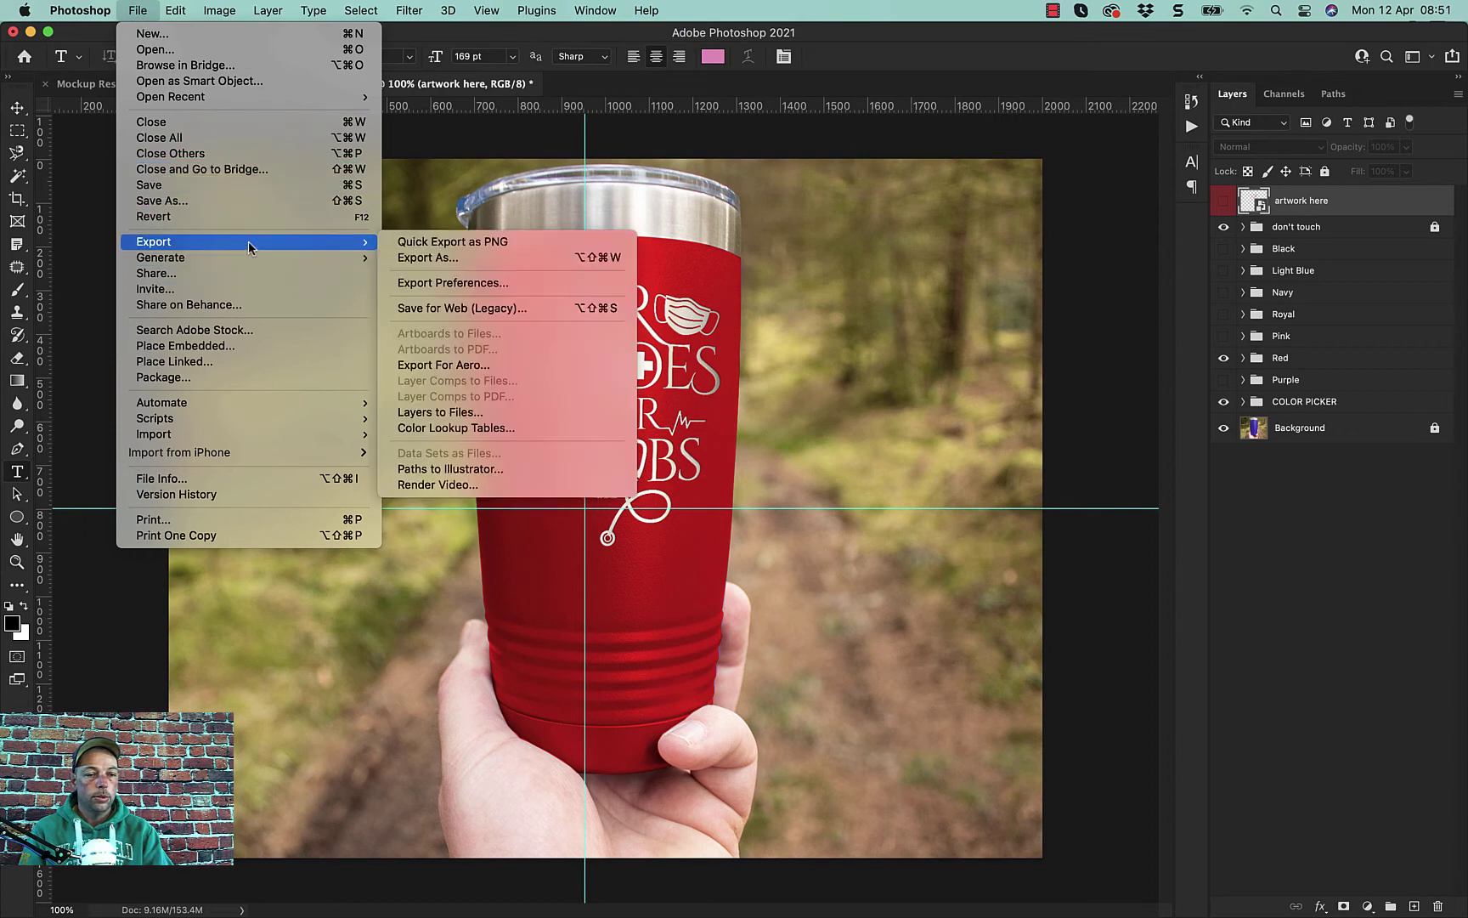
pyautogui.click(442, 311)
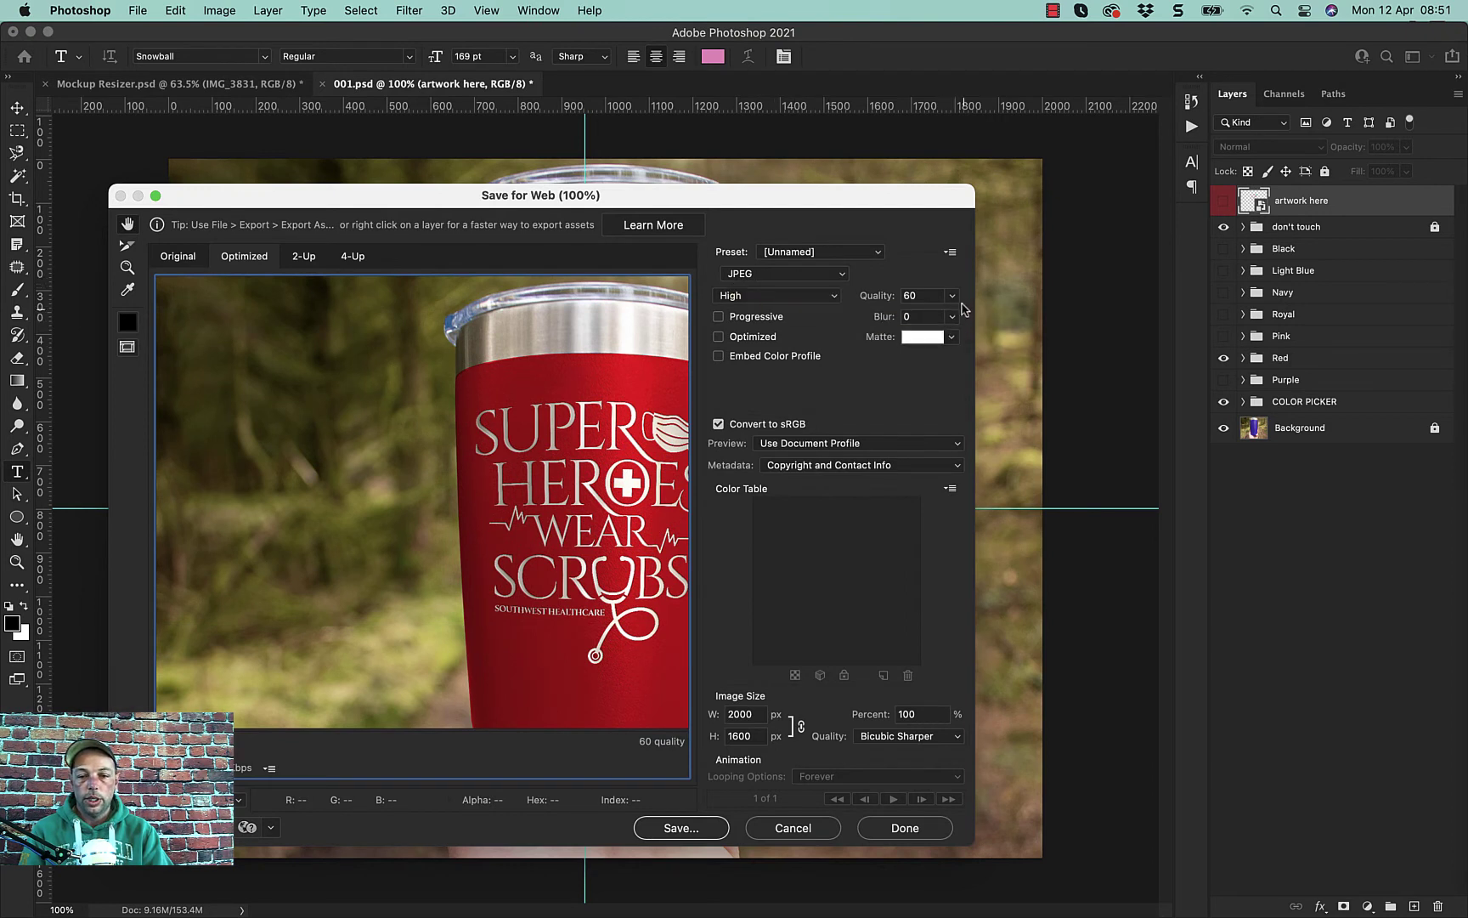
pyautogui.click(954, 298)
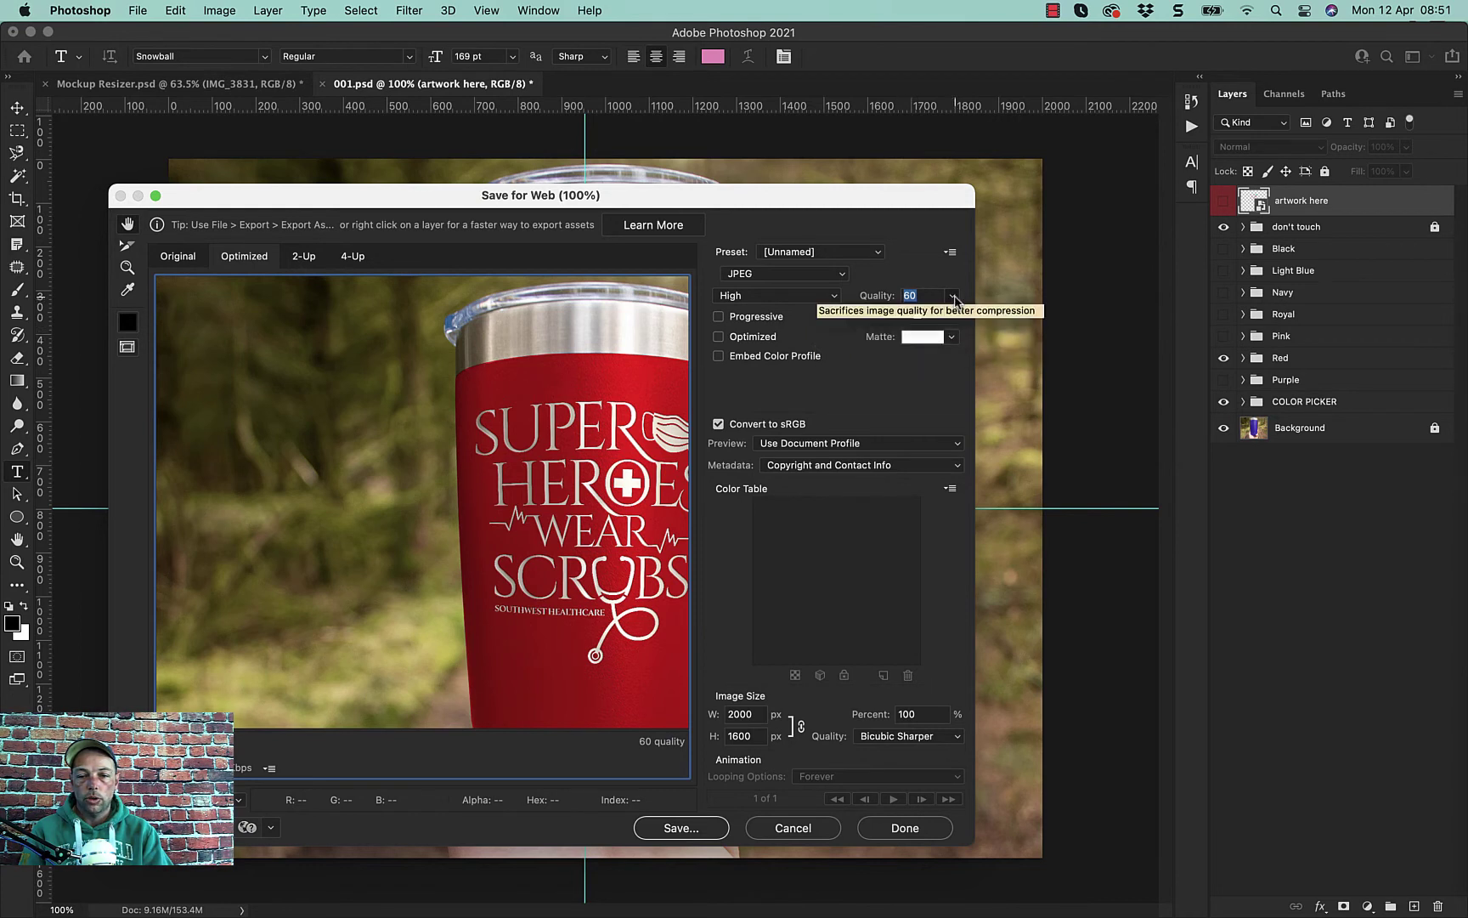
pyautogui.click(952, 297)
pyautogui.moveTo(919, 316); pyautogui.dragTo(960, 319)
pyautogui.click(913, 259)
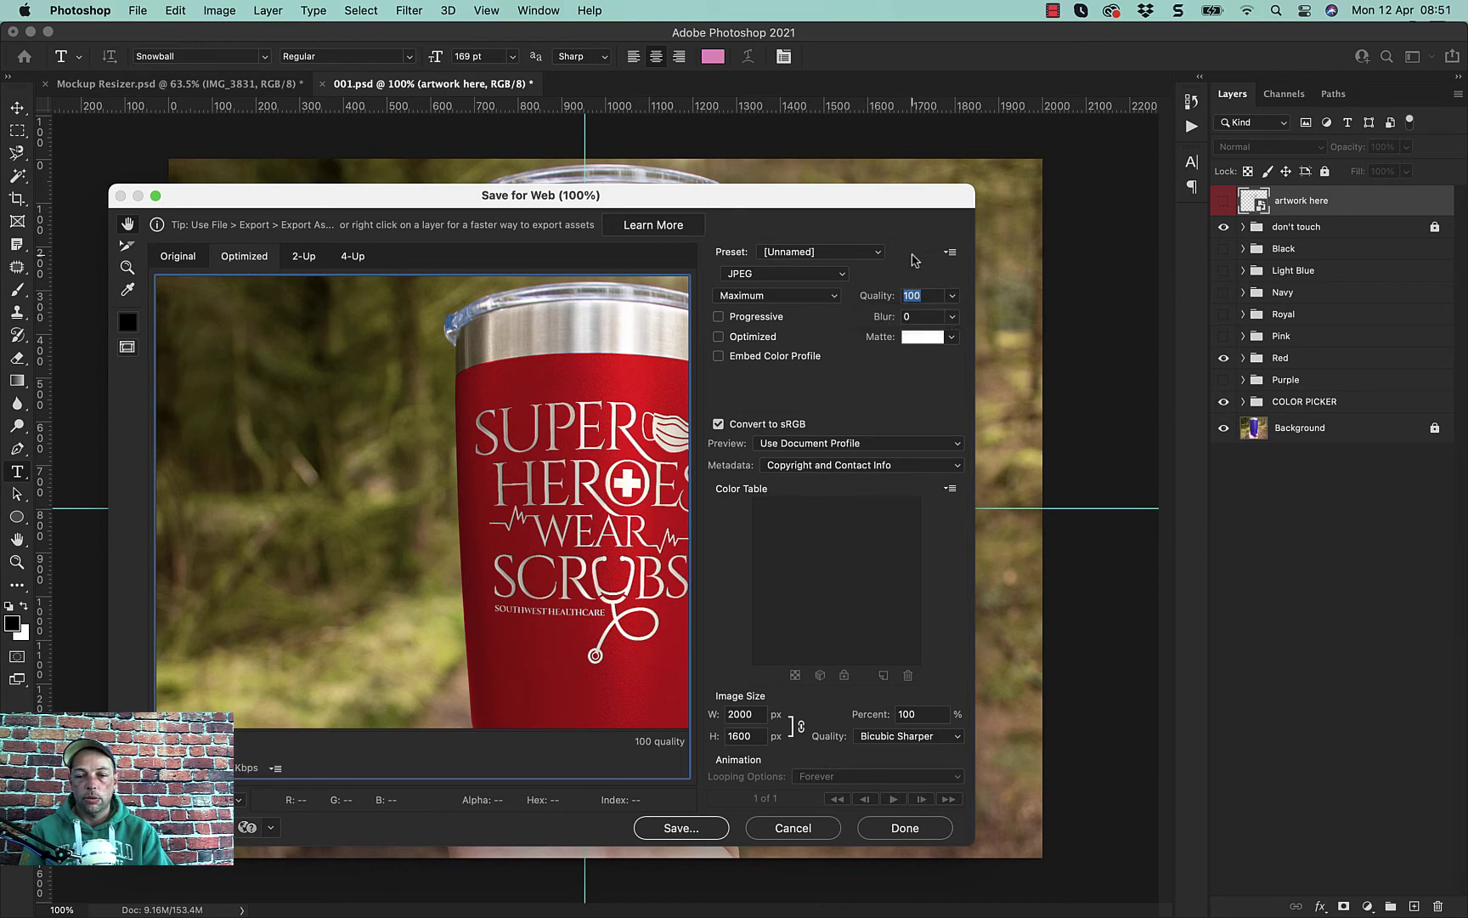
# Choose the Desktop as the save location for 001.jpg, then cancel both the save and the web export
pyautogui.click(656, 829)
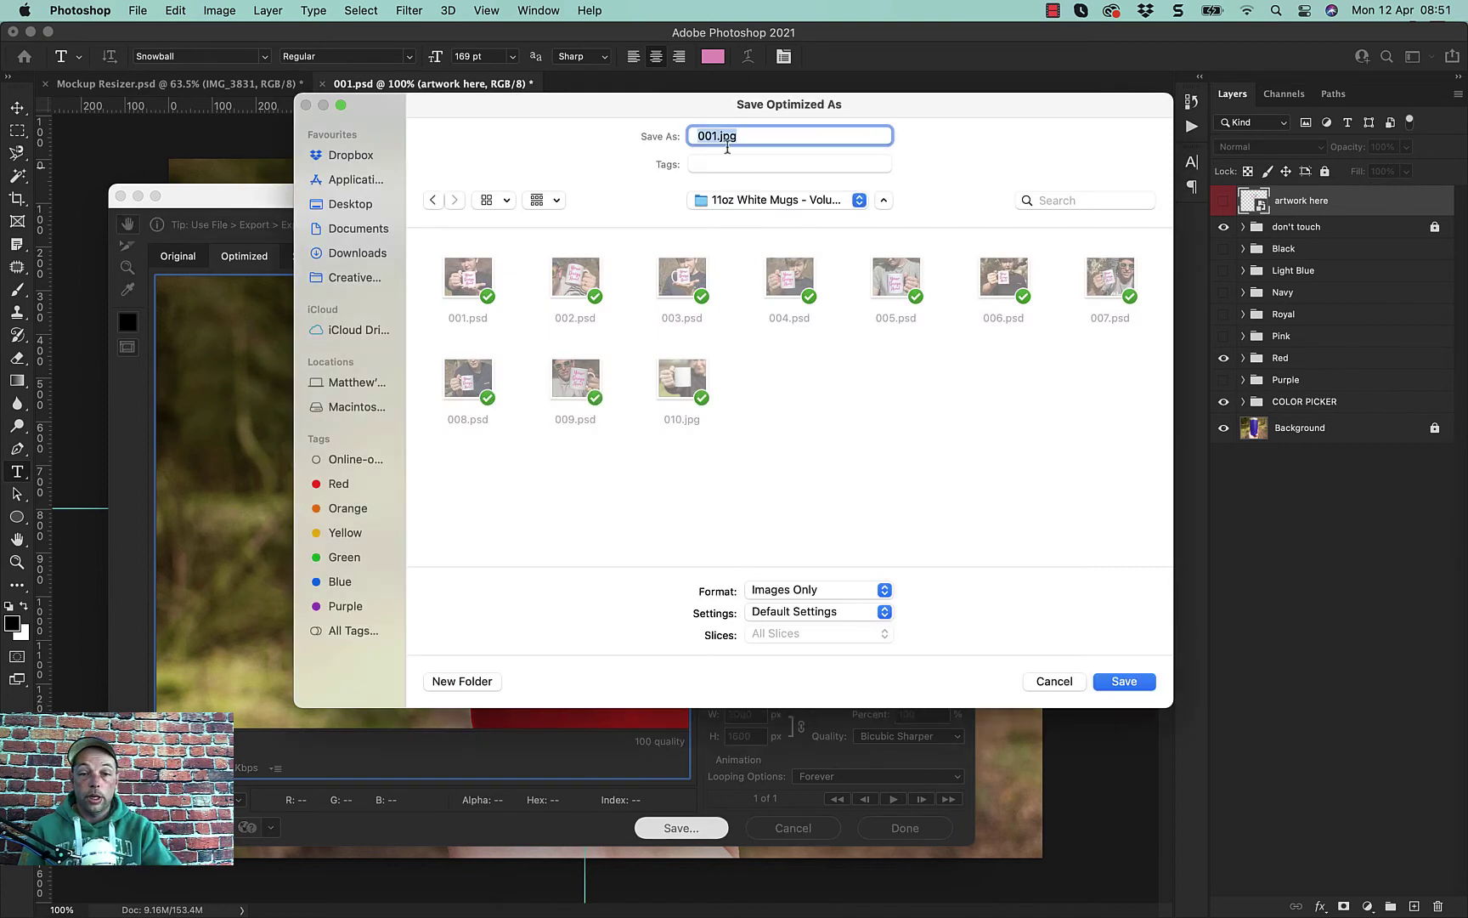
pyautogui.click(718, 137)
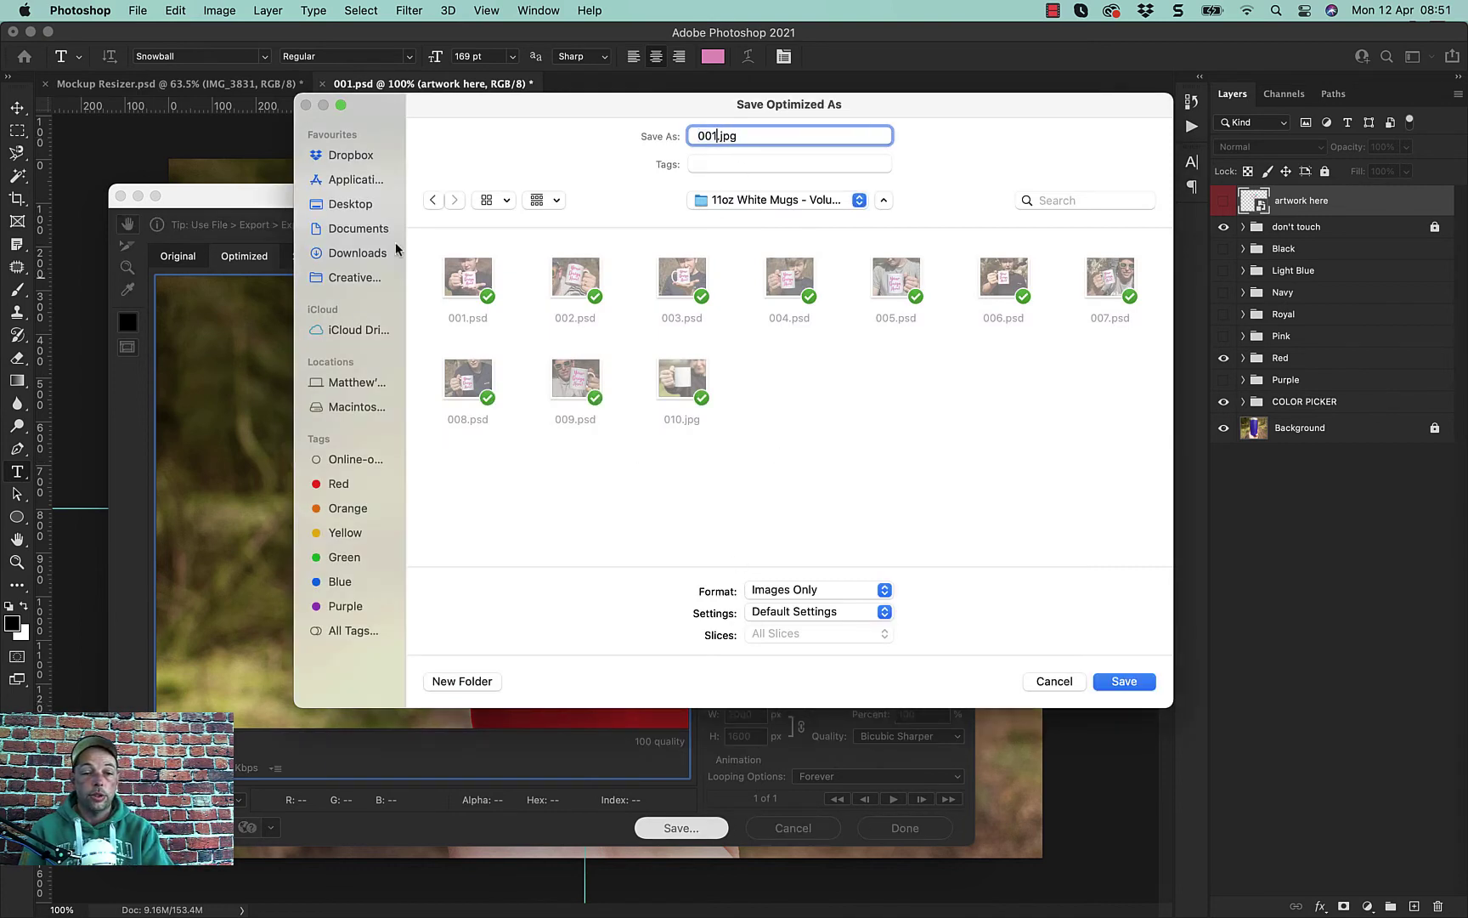
pyautogui.click(352, 204)
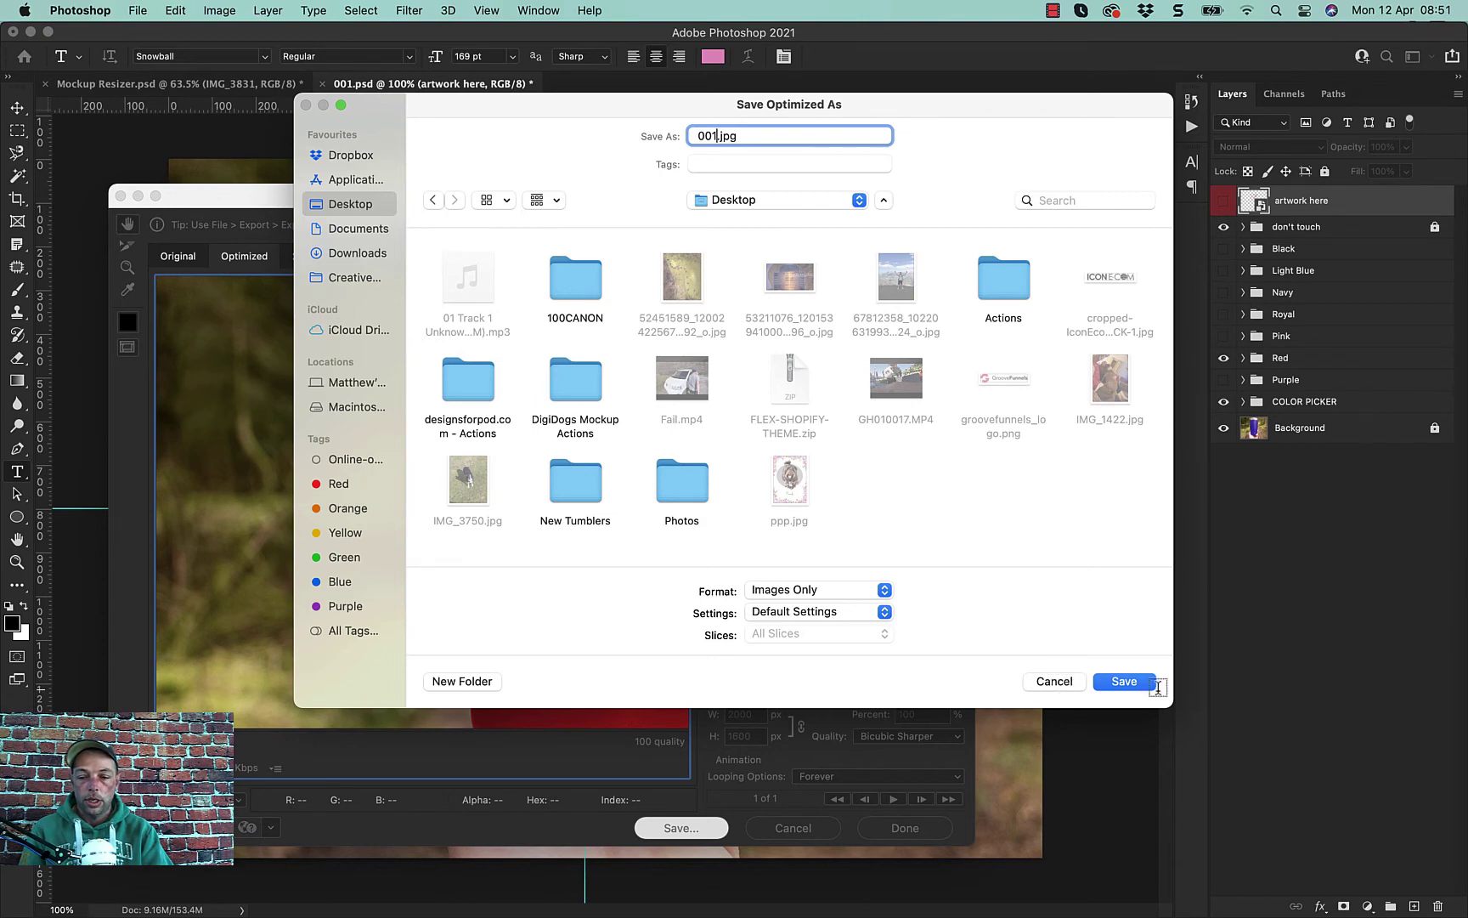
pyautogui.click(1058, 689)
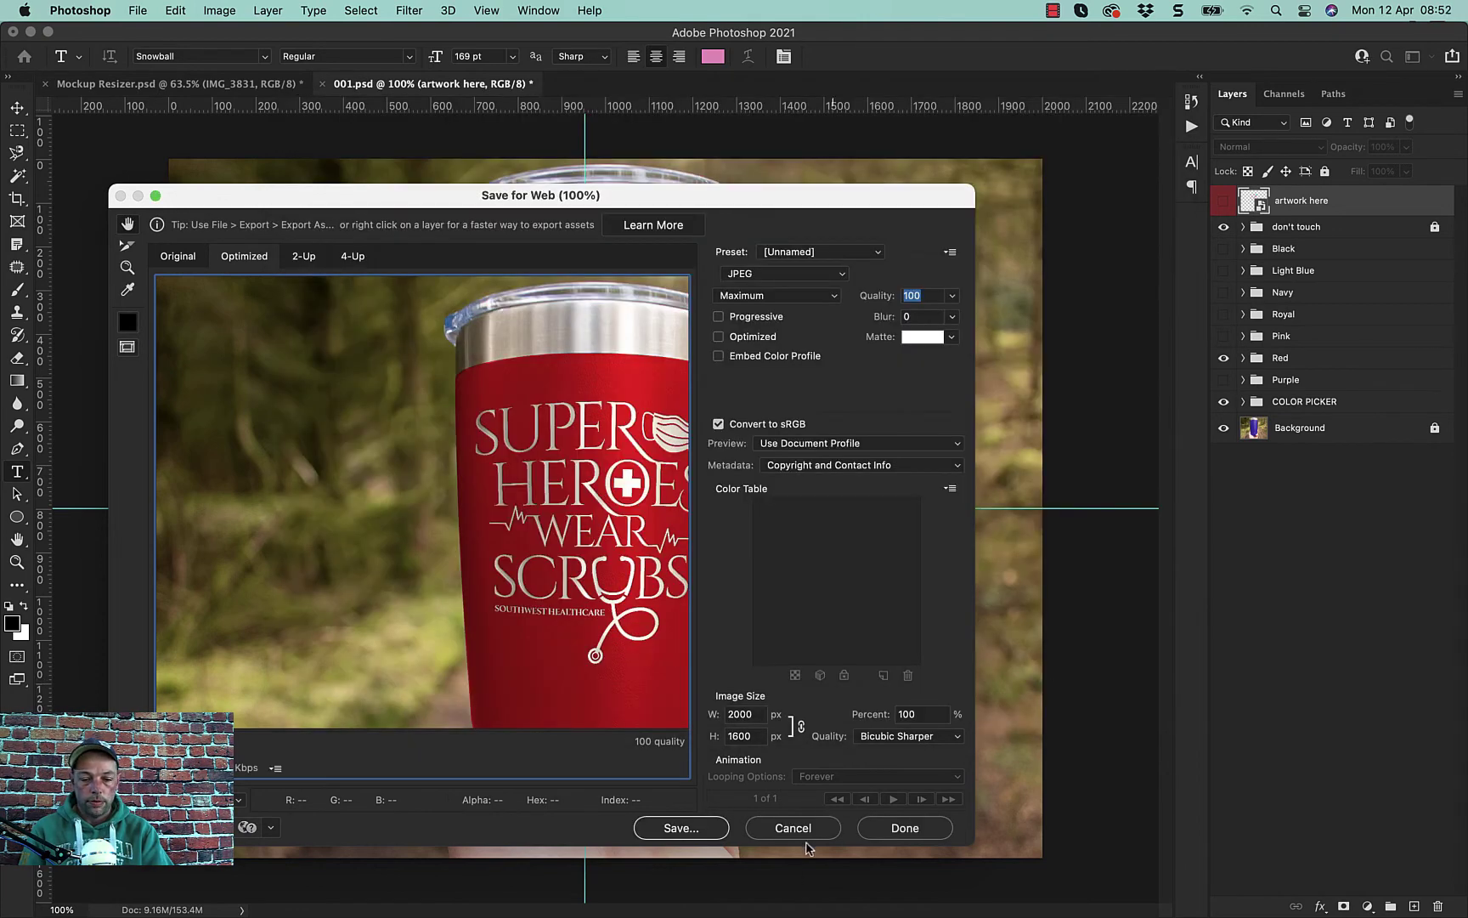
pyautogui.click(793, 828)
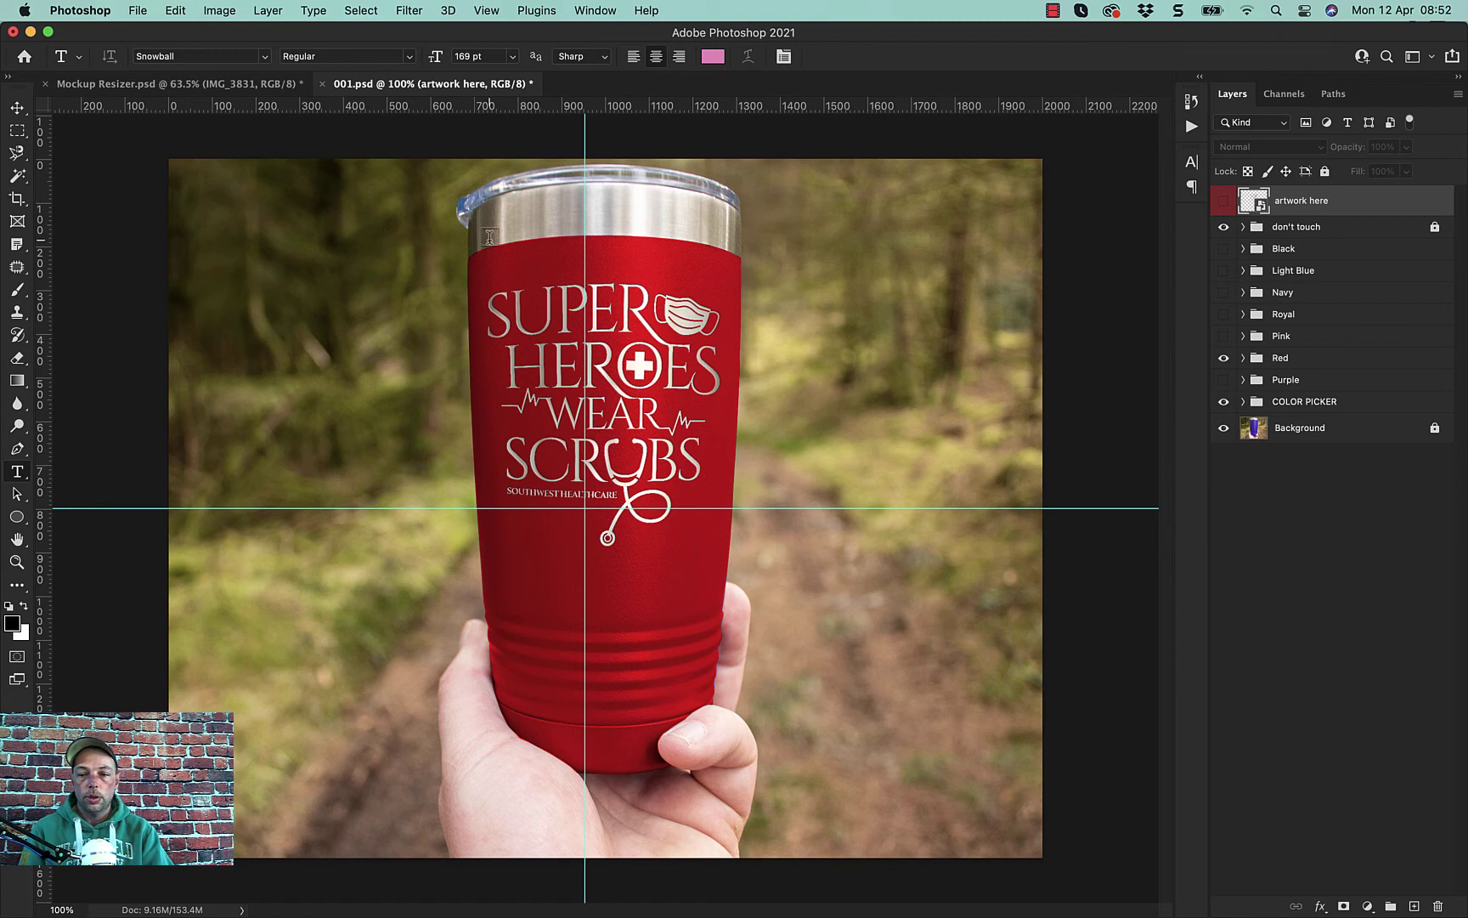
# Close 001.psd without saving and reopen it from the 20oz Tumblers - Volume 001 - PSDs folder inside Mockup - PSDs
pyautogui.click(322, 84)
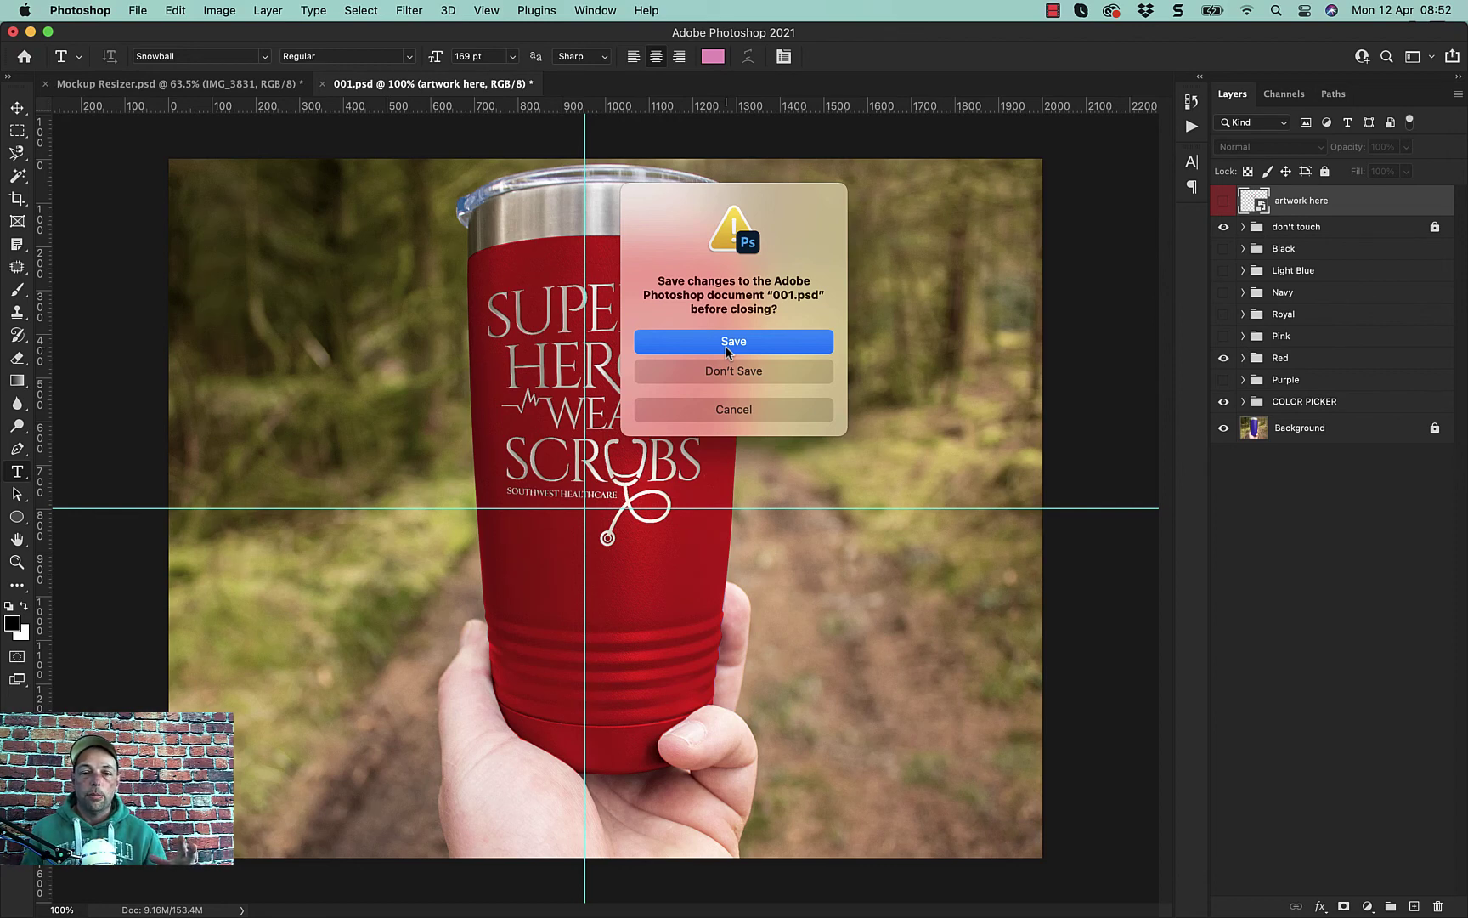
pyautogui.click(742, 371)
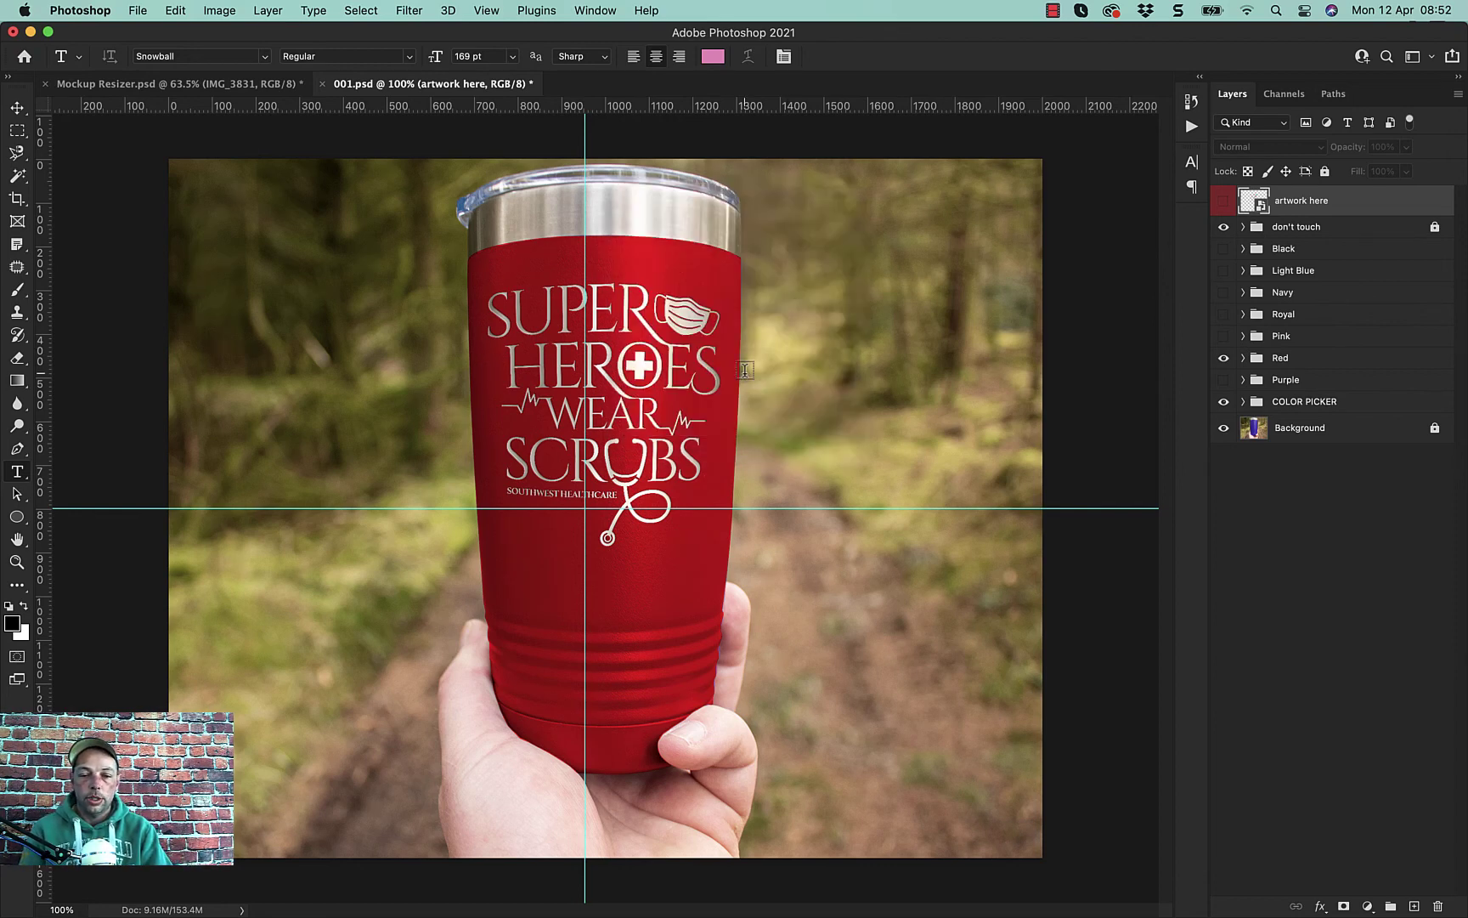
pyautogui.click(253, 886)
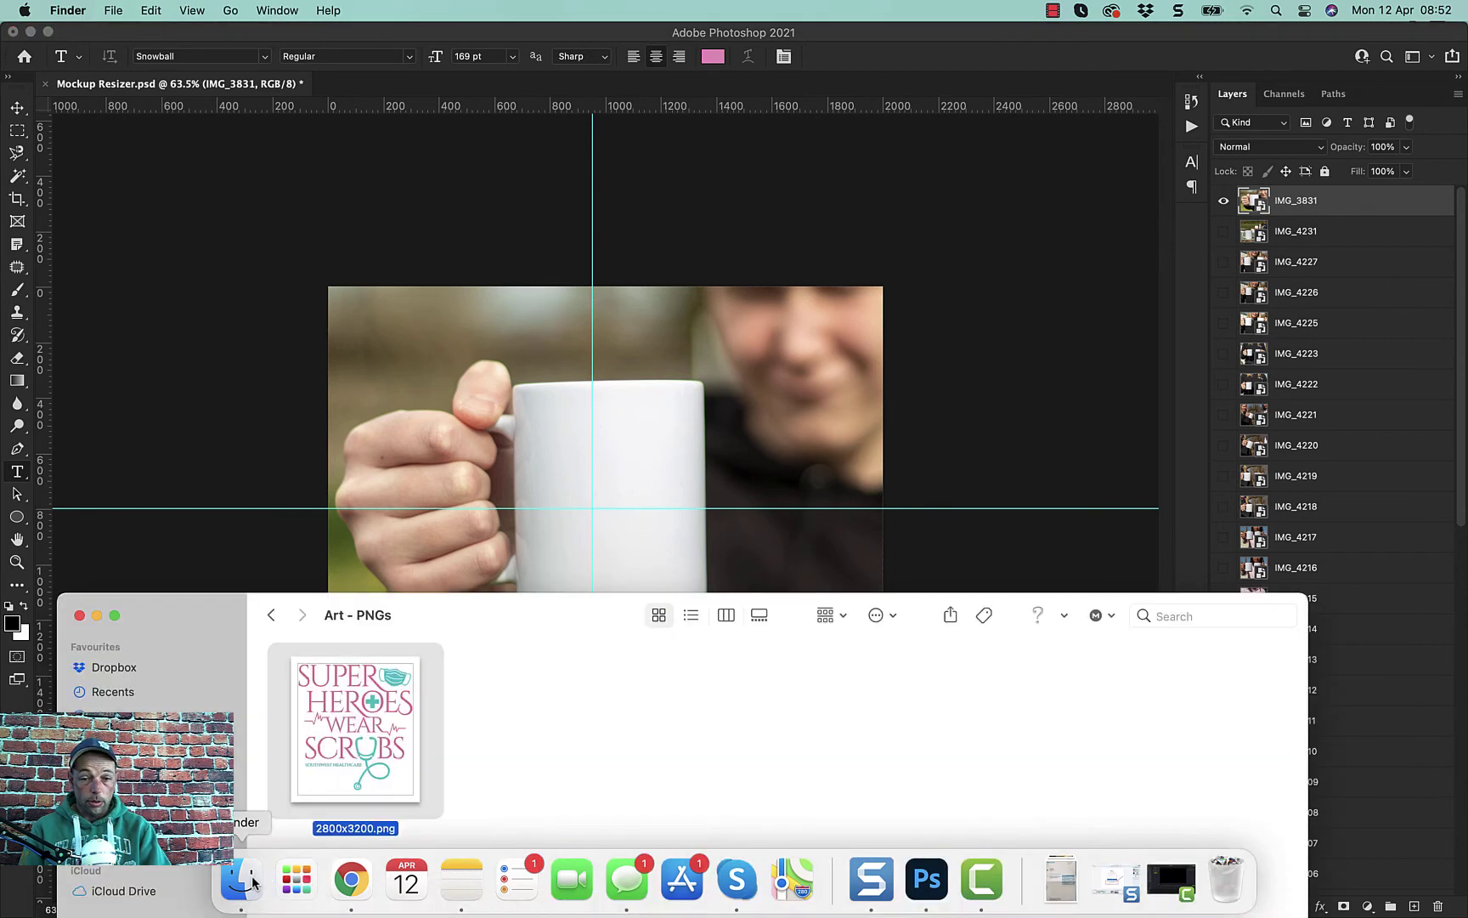
pyautogui.moveTo(574, 645); pyautogui.dragTo(578, 357)
pyautogui.click(276, 319)
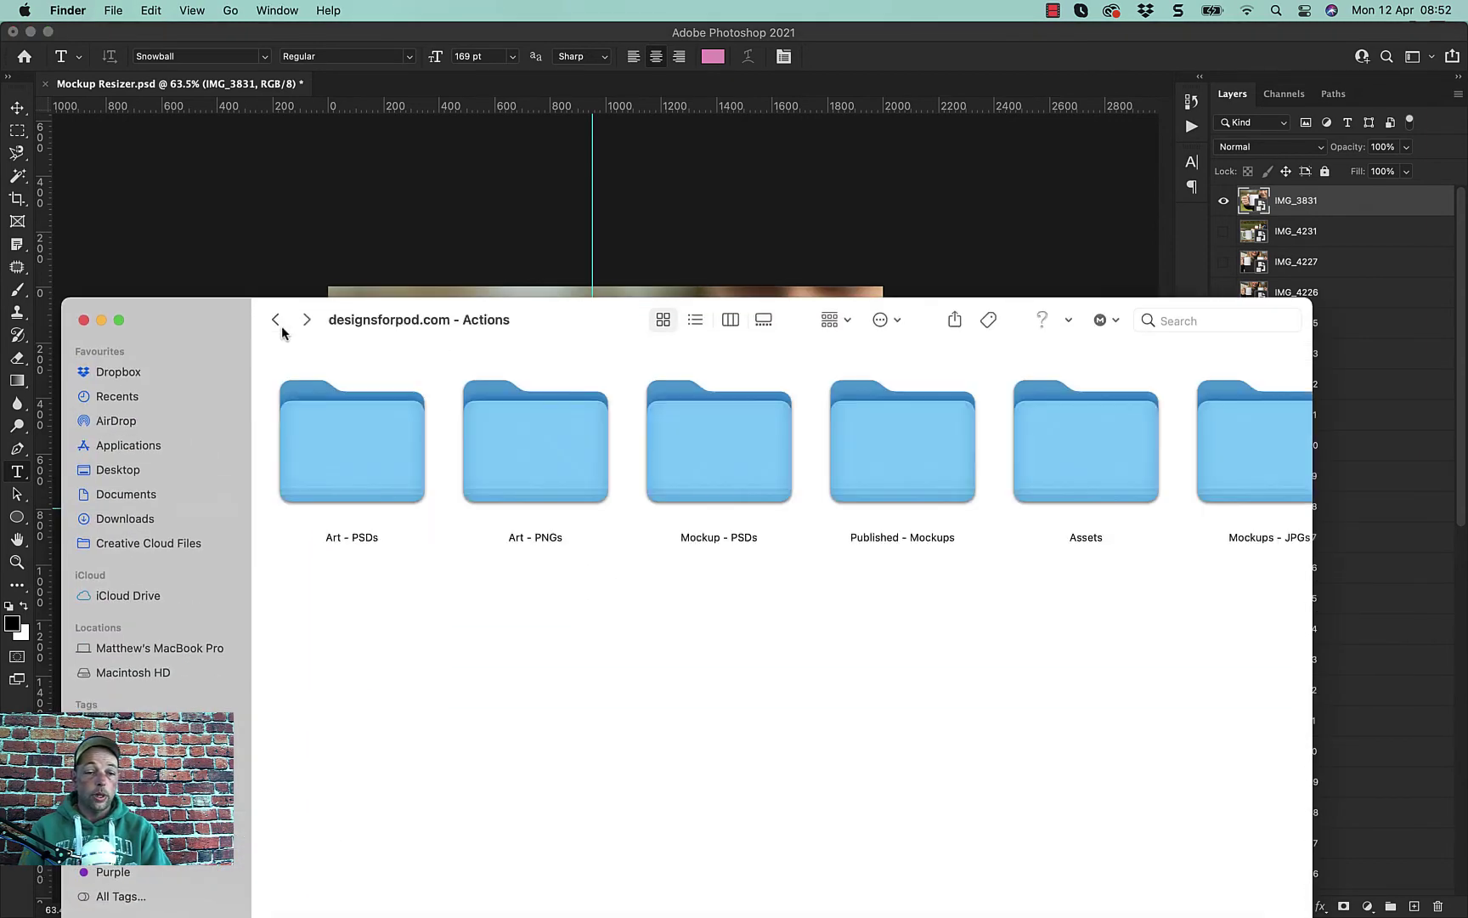
pyautogui.doubleClick(737, 465)
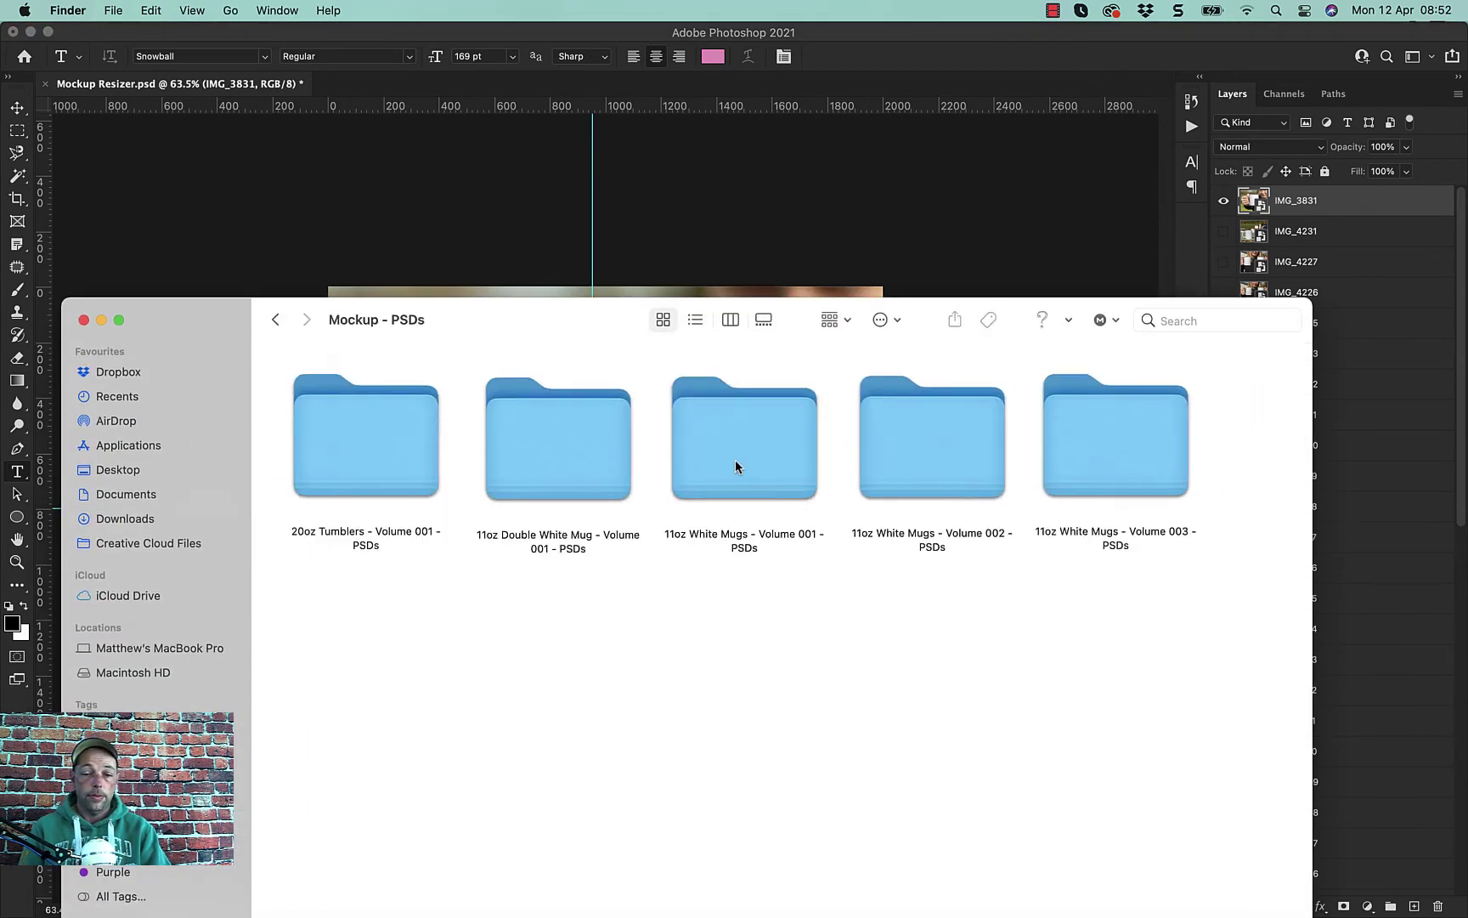
pyautogui.doubleClick(376, 435)
pyautogui.doubleClick(340, 432)
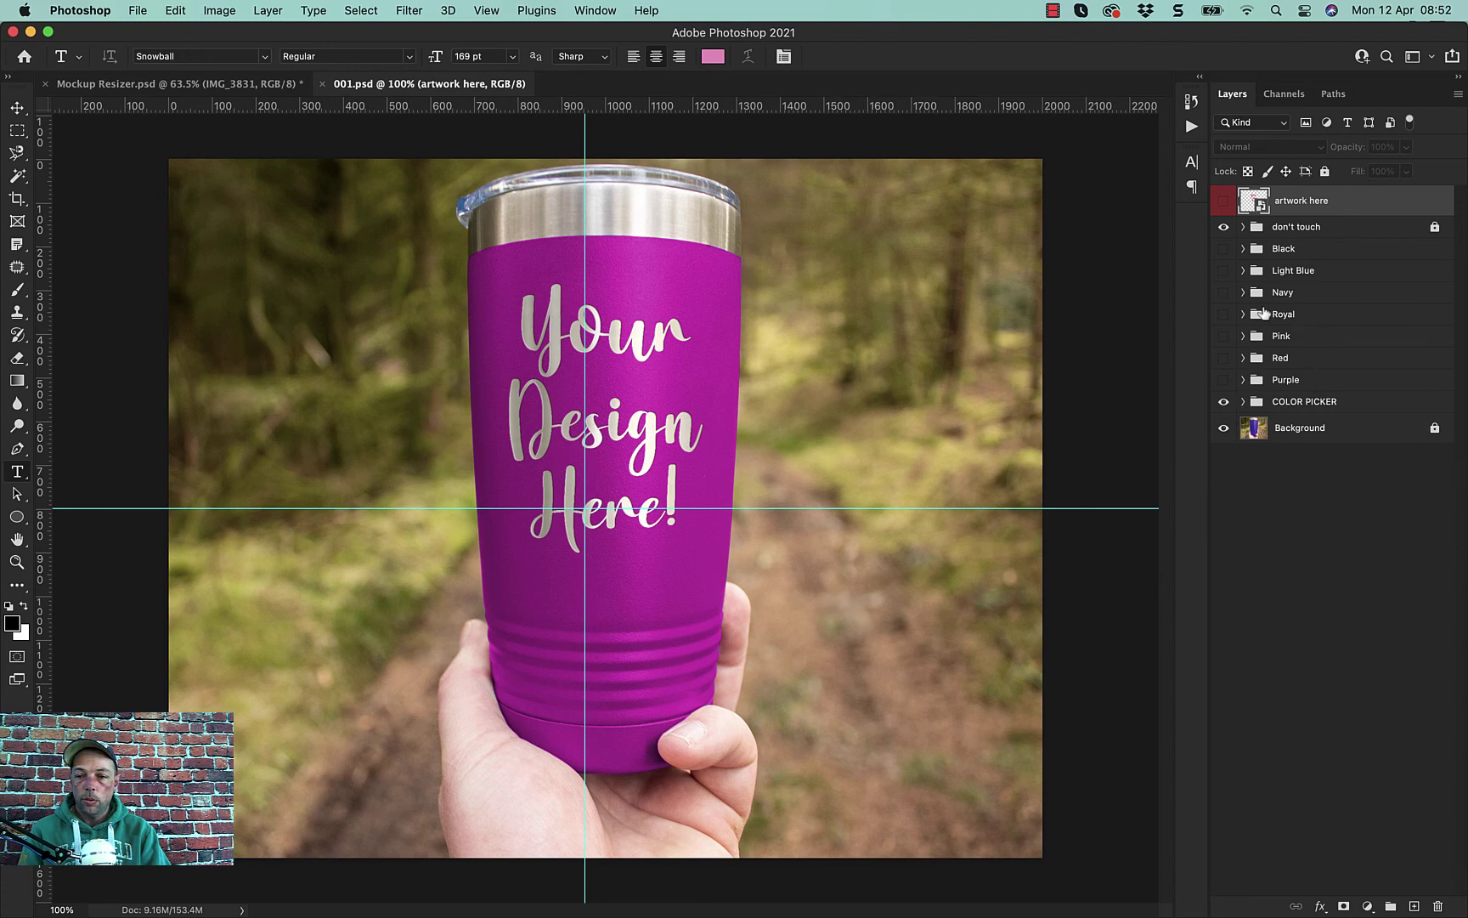
# Preview the tumbler without the "don't touch" group, toggle the Black and Light Blue groups on and off, and show "don't touch" again
pyautogui.click(1223, 228)
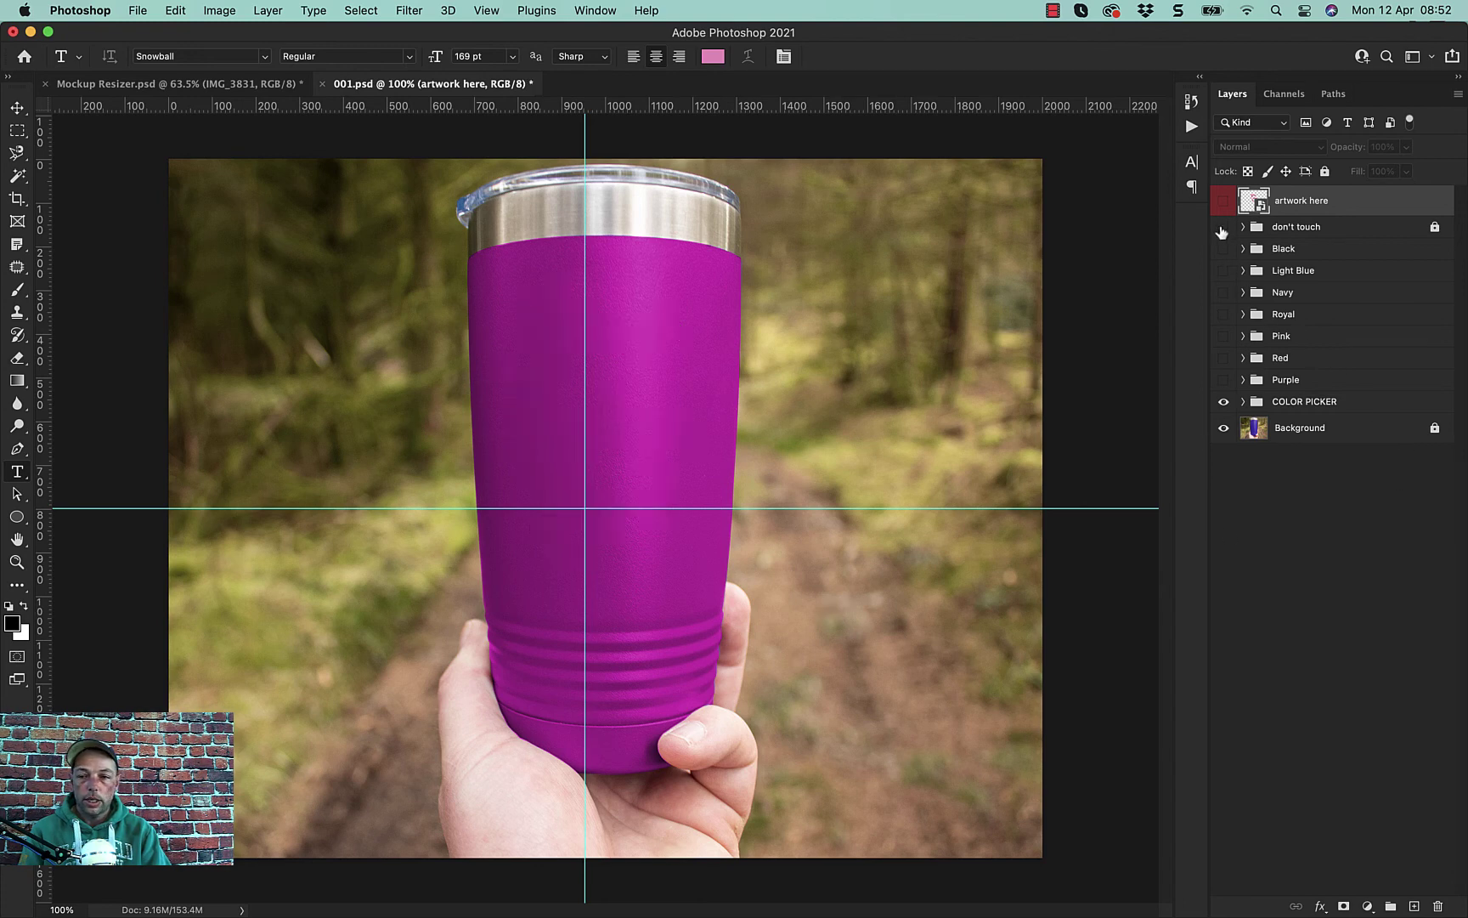
pyautogui.click(1223, 227)
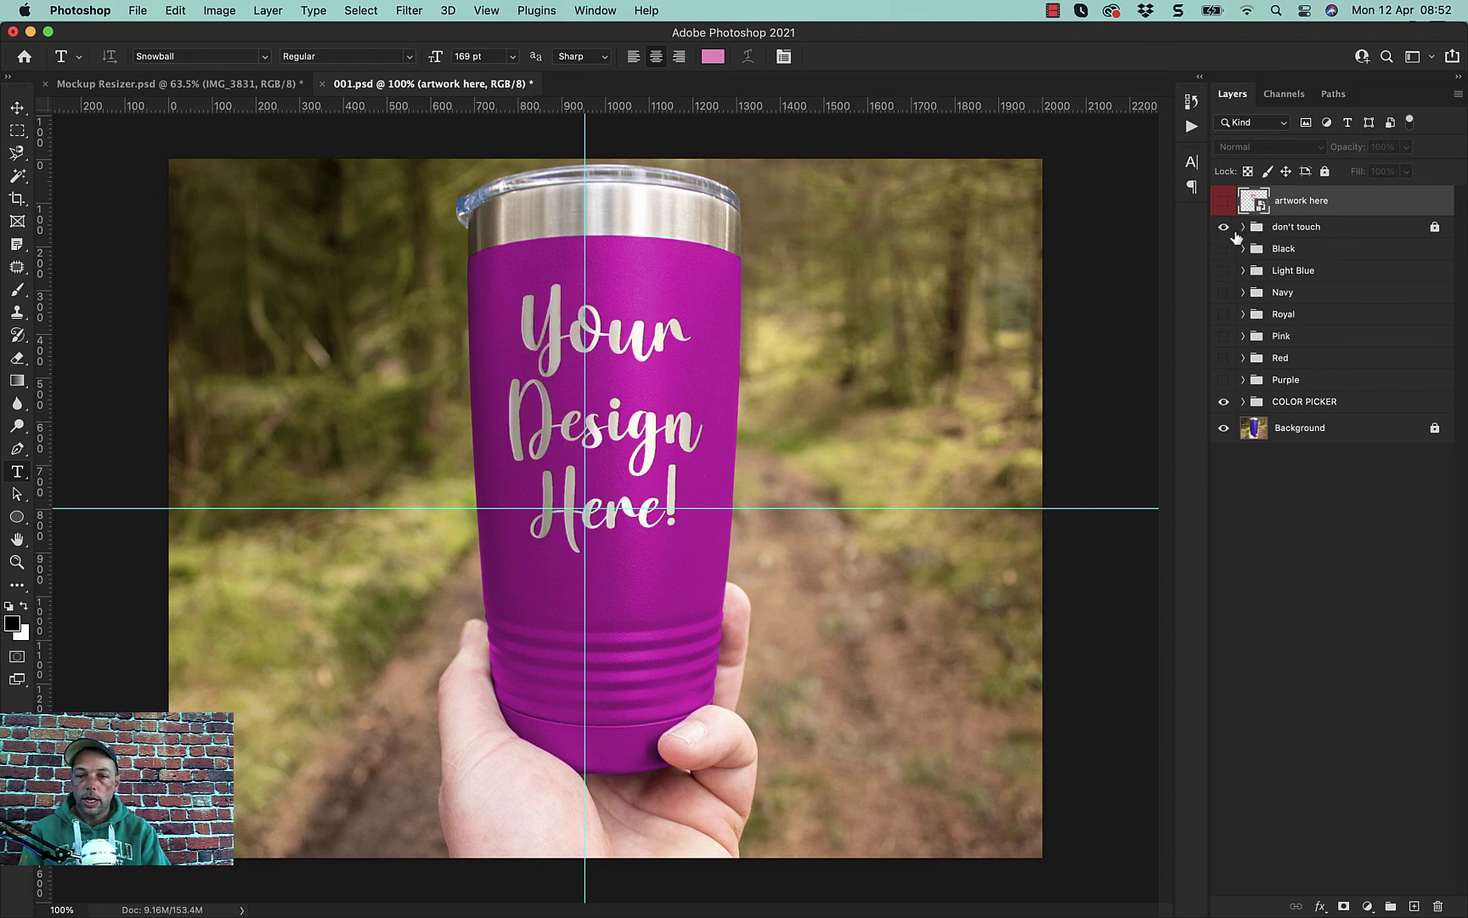
pyautogui.click(1223, 227)
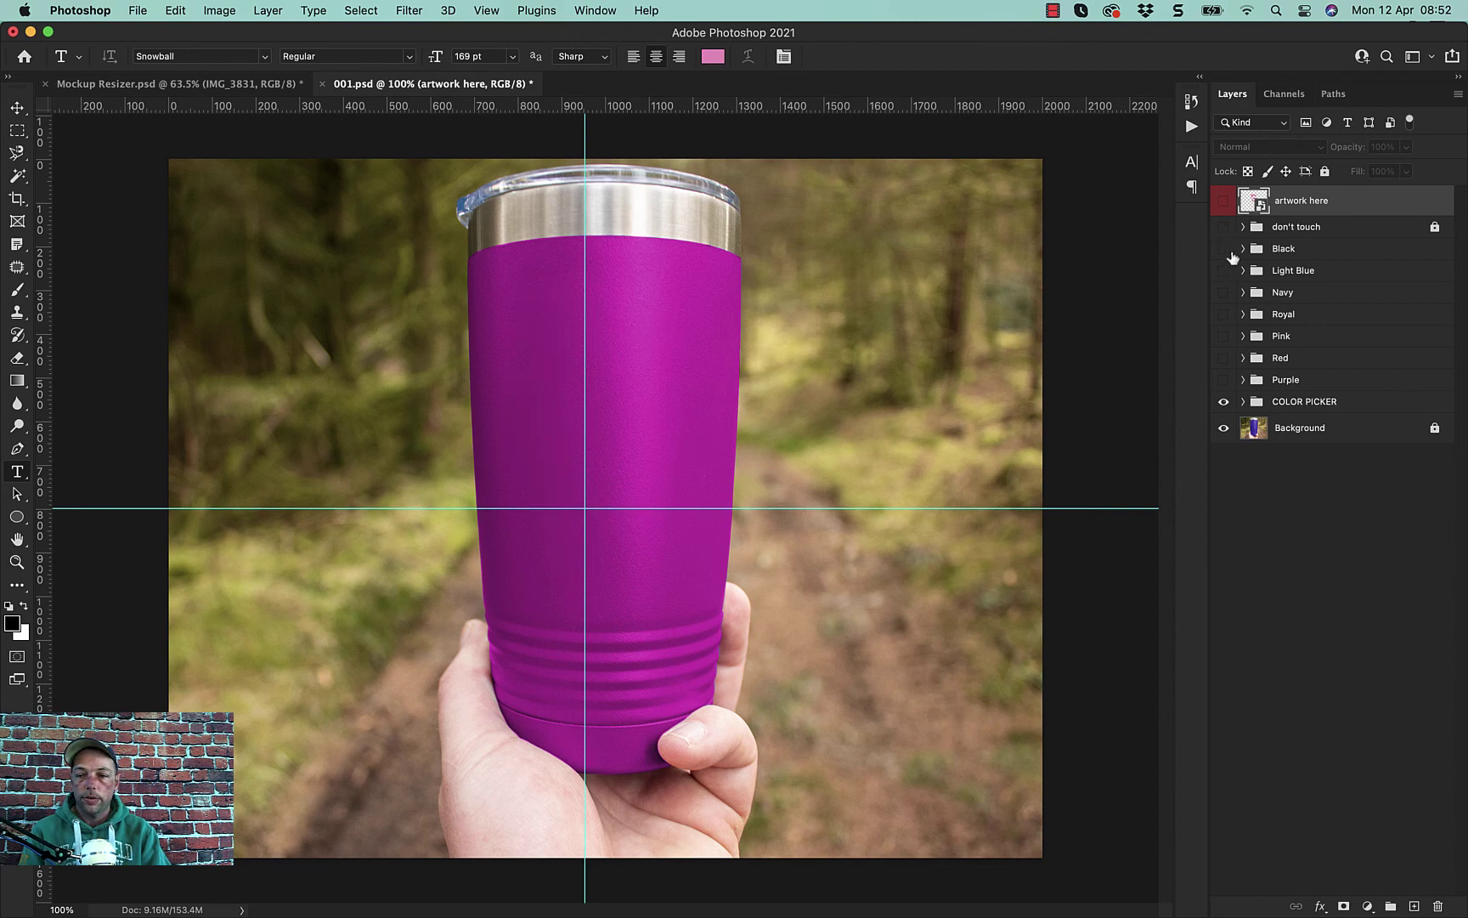
pyautogui.click(1224, 249)
pyautogui.click(1224, 249)
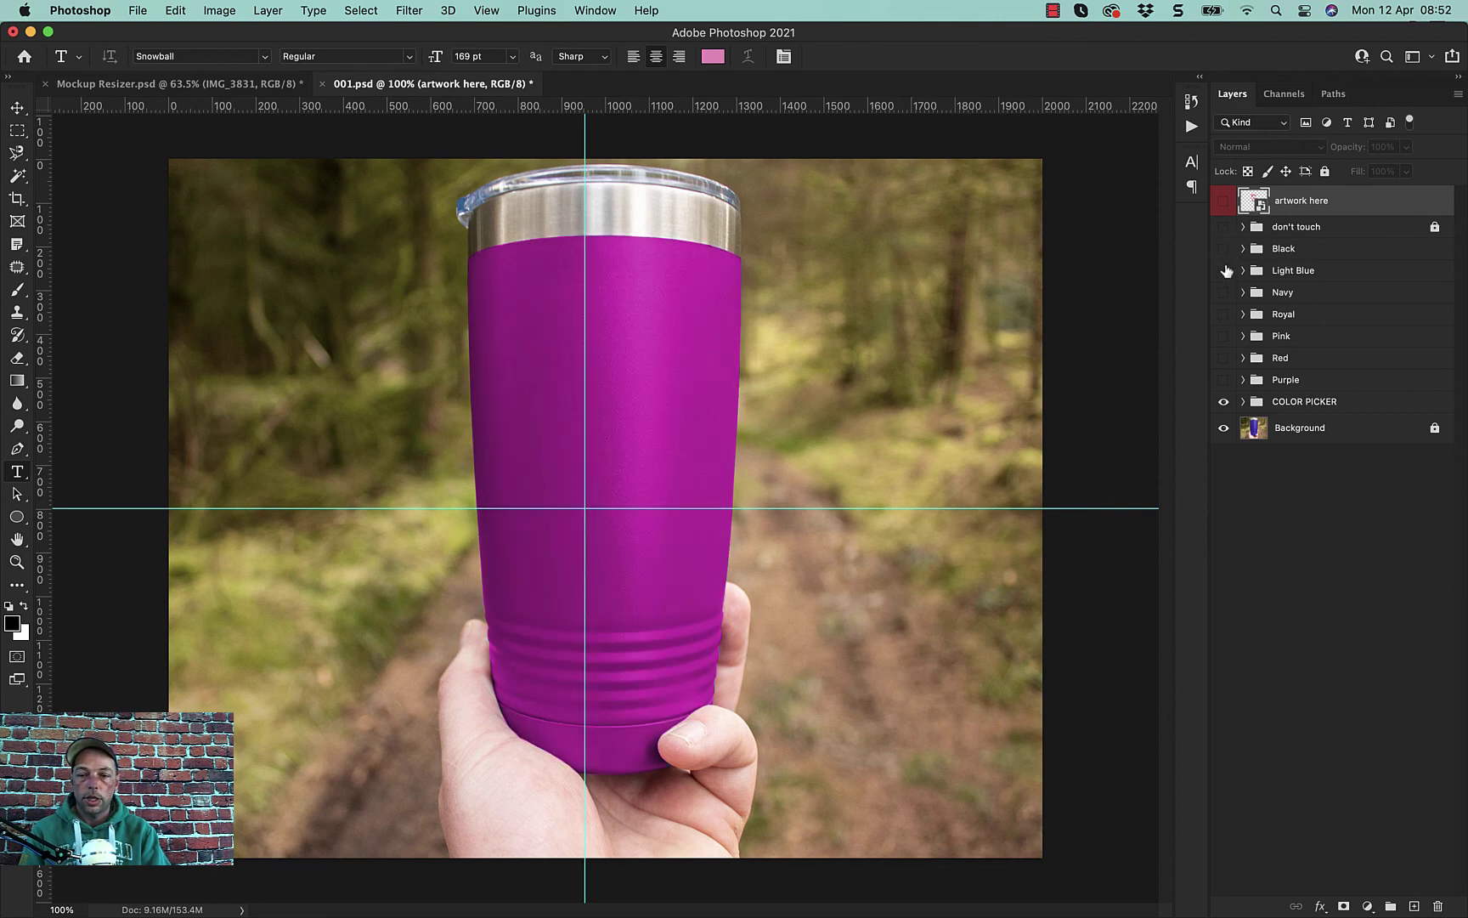
pyautogui.click(1223, 270)
pyautogui.click(1223, 270)
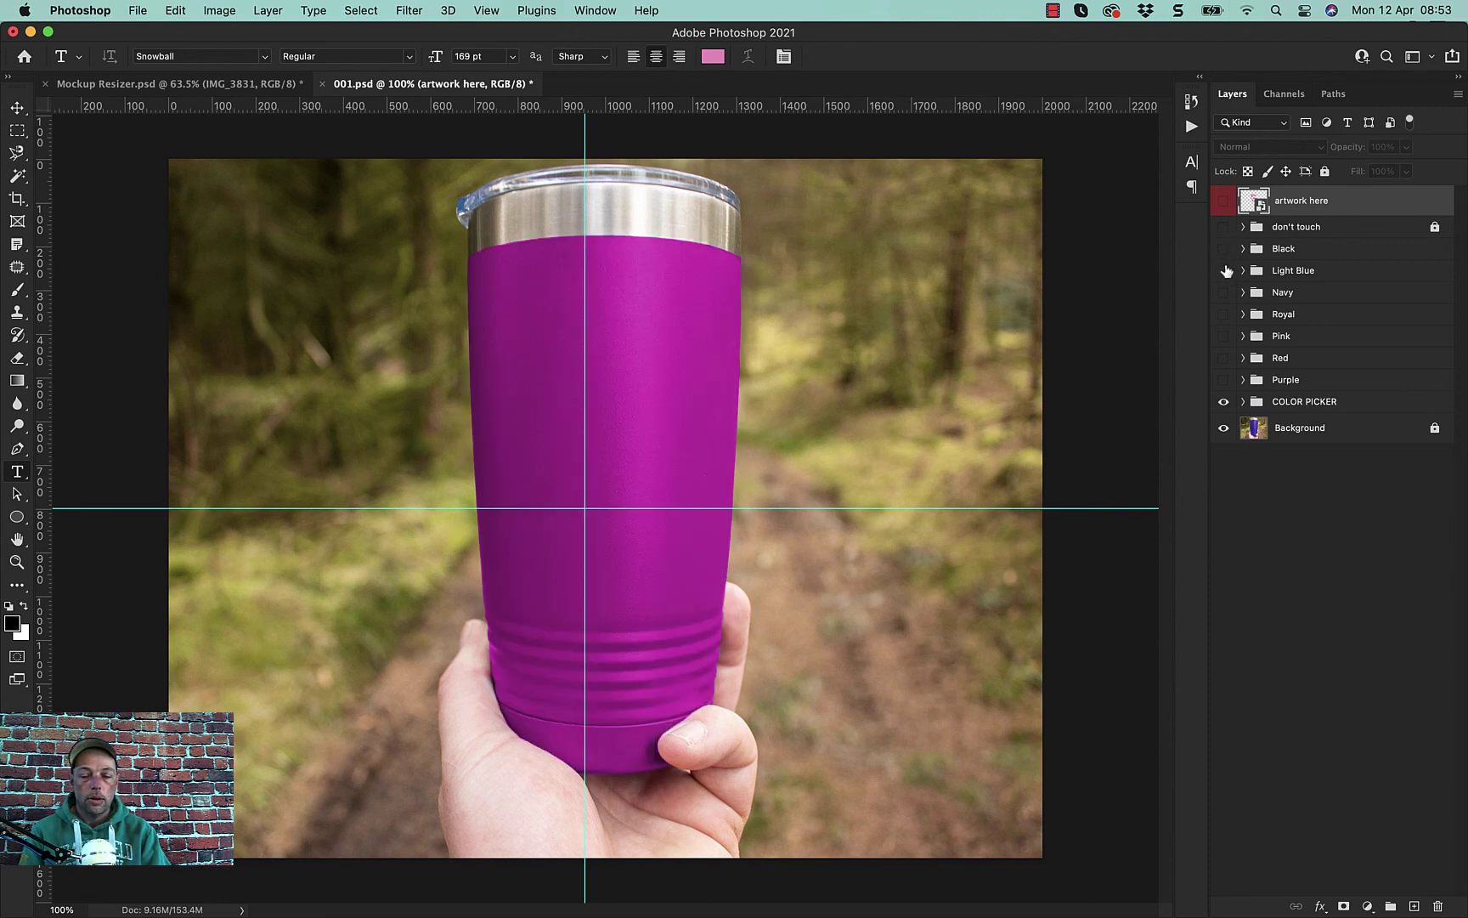
pyautogui.click(1224, 227)
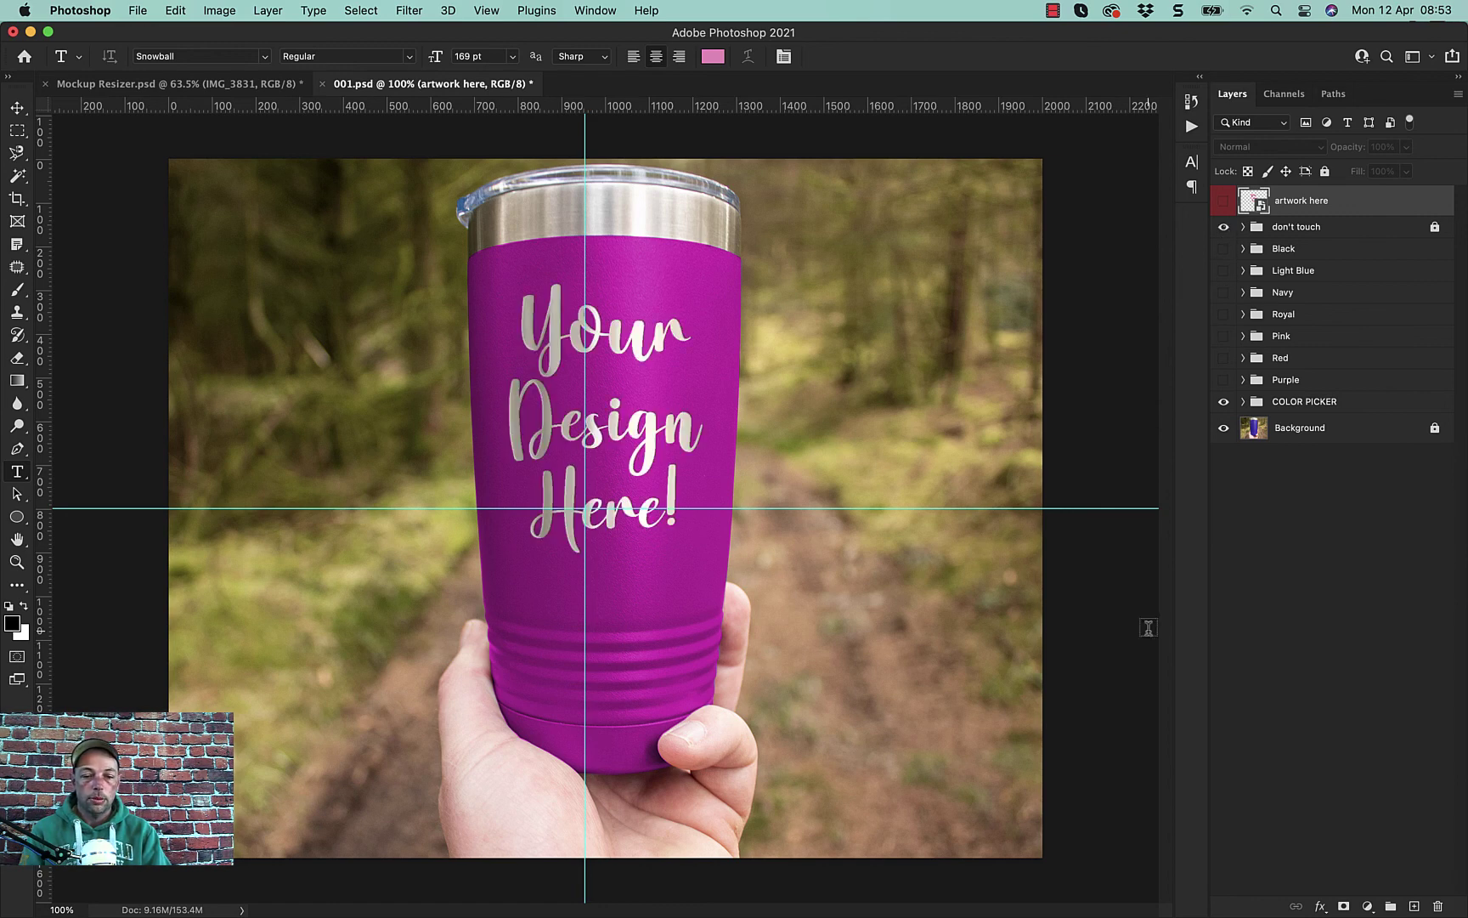